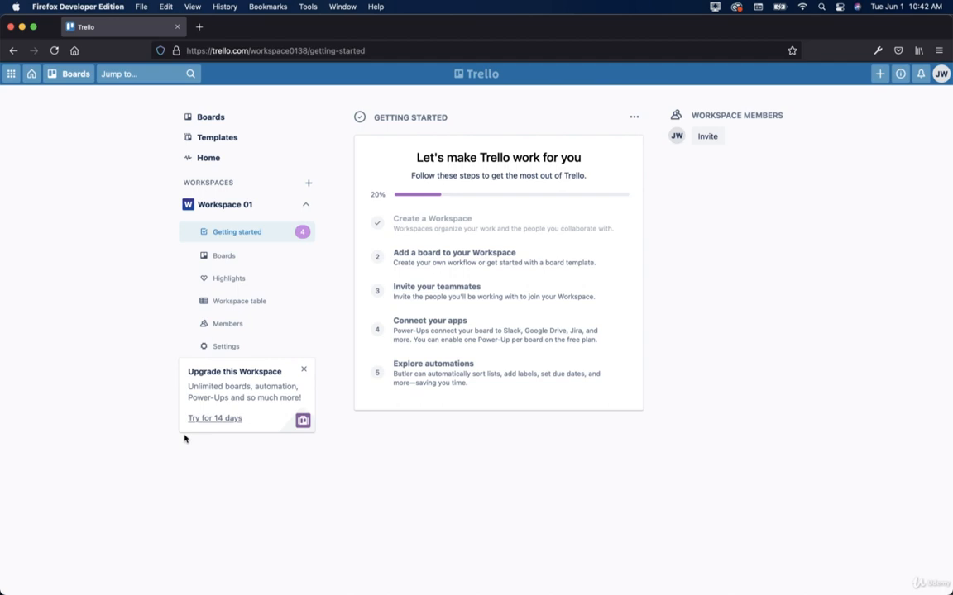
Step: Open the 'Add a board to your Workspace' step of the Getting started checklist
left_click(453, 255)
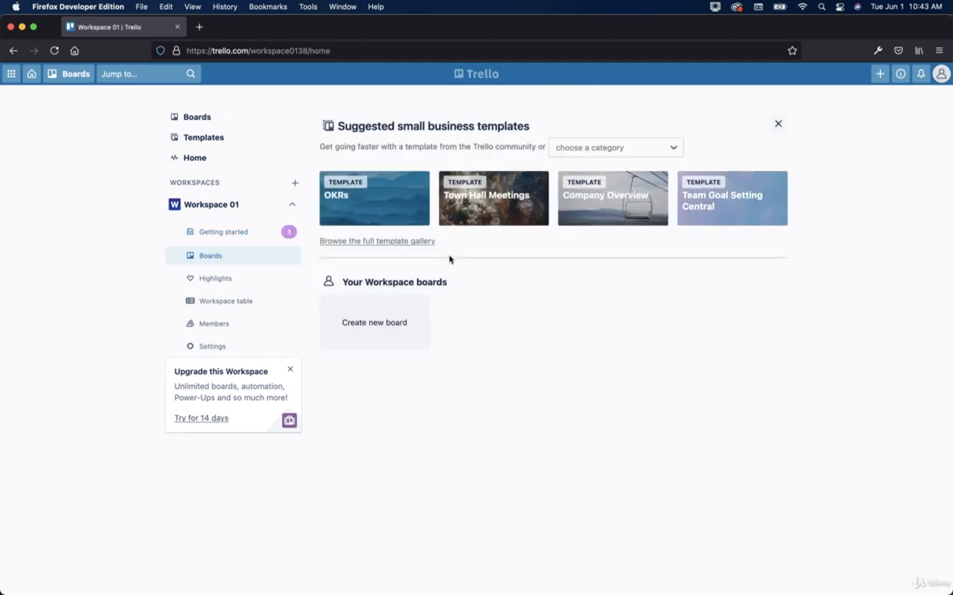
Step: Create a board named 'Sample Board 01', then return to the Getting started checklist
left_click(381, 324)
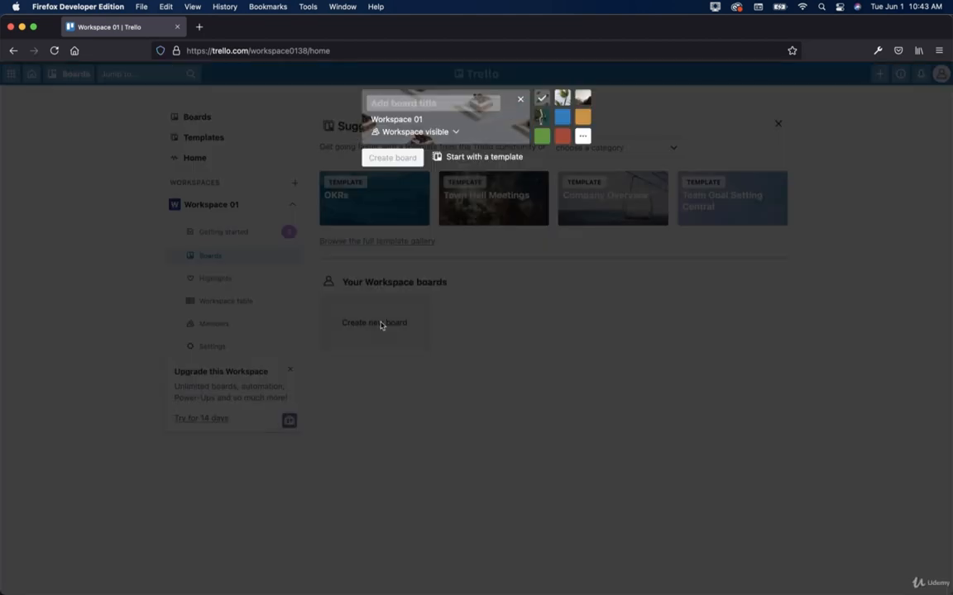
type("Sample Bo")
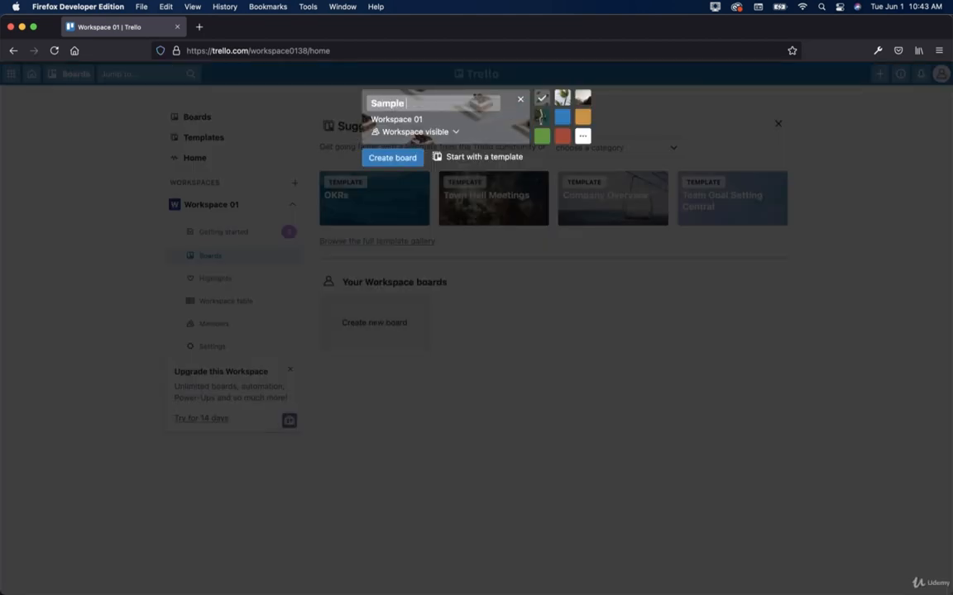
type("ard 01")
left_click(399, 158)
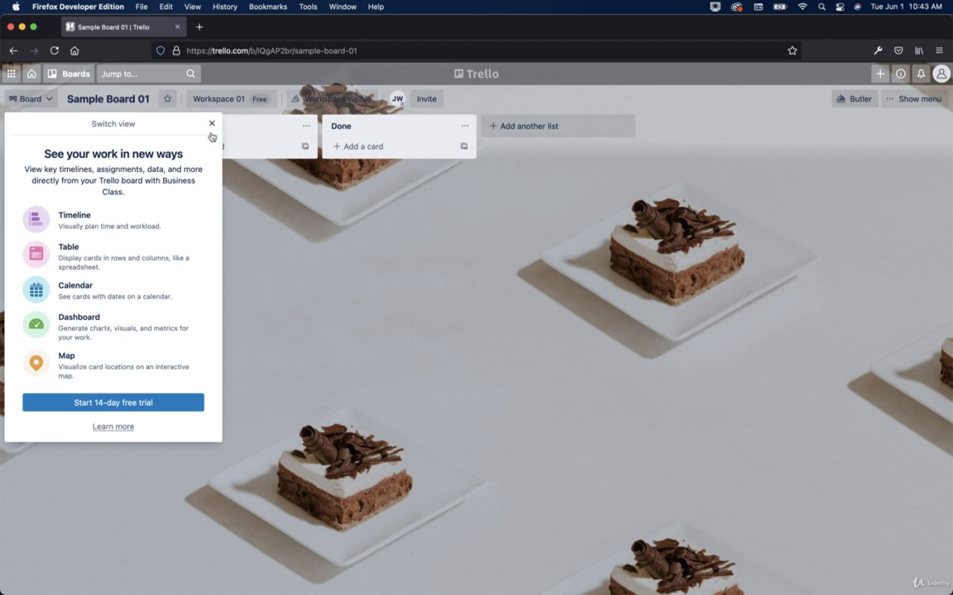
left_click(33, 80)
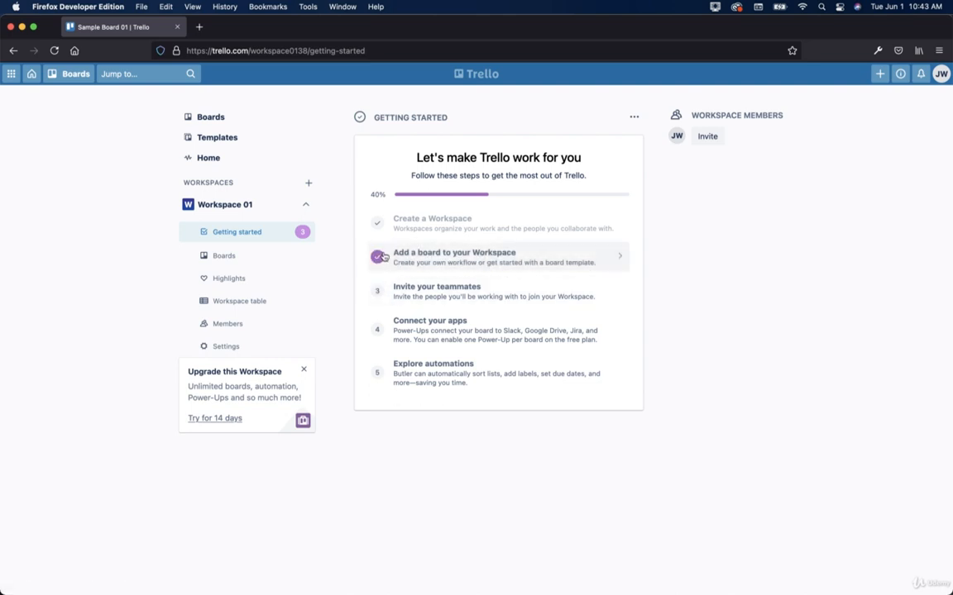
Step: Invite a teammate to Workspace 01 by their e-mail address, then return to the checklist
left_click(433, 293)
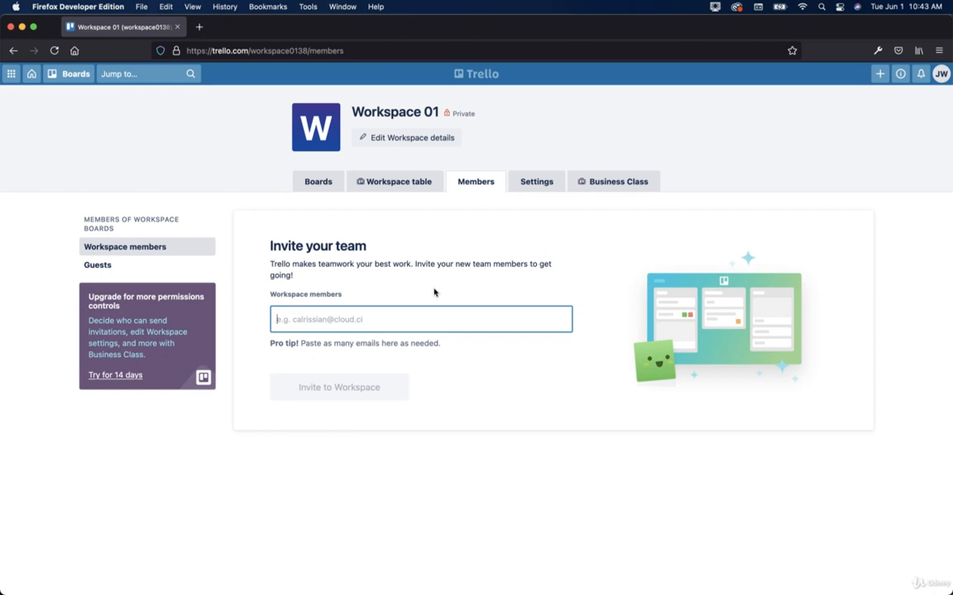
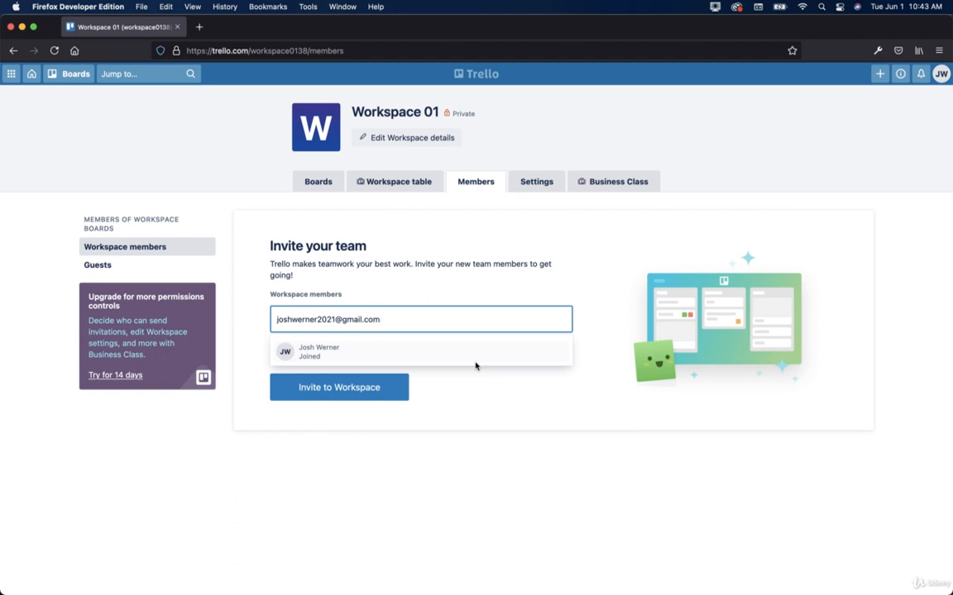
key("Return")
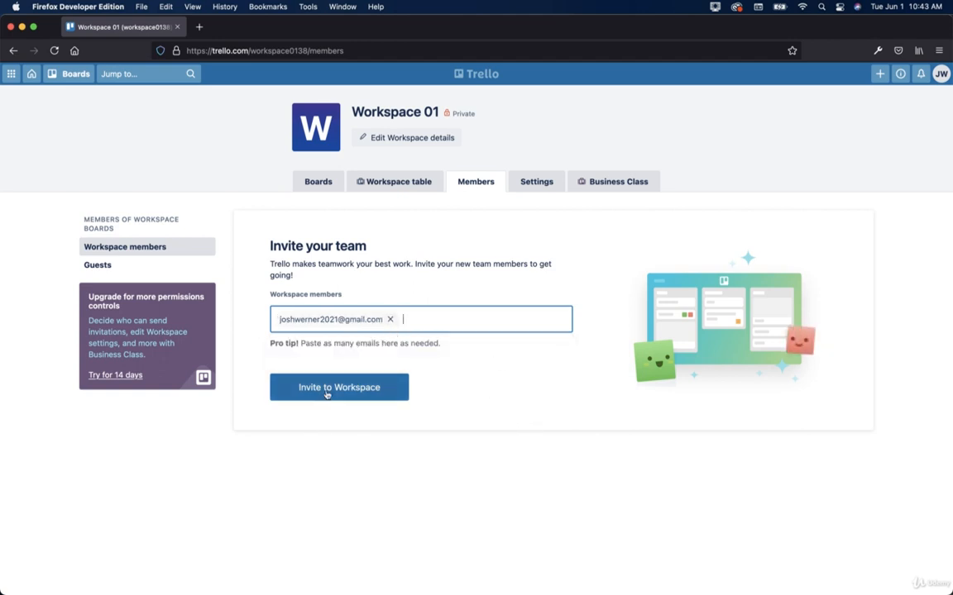
left_click(391, 322)
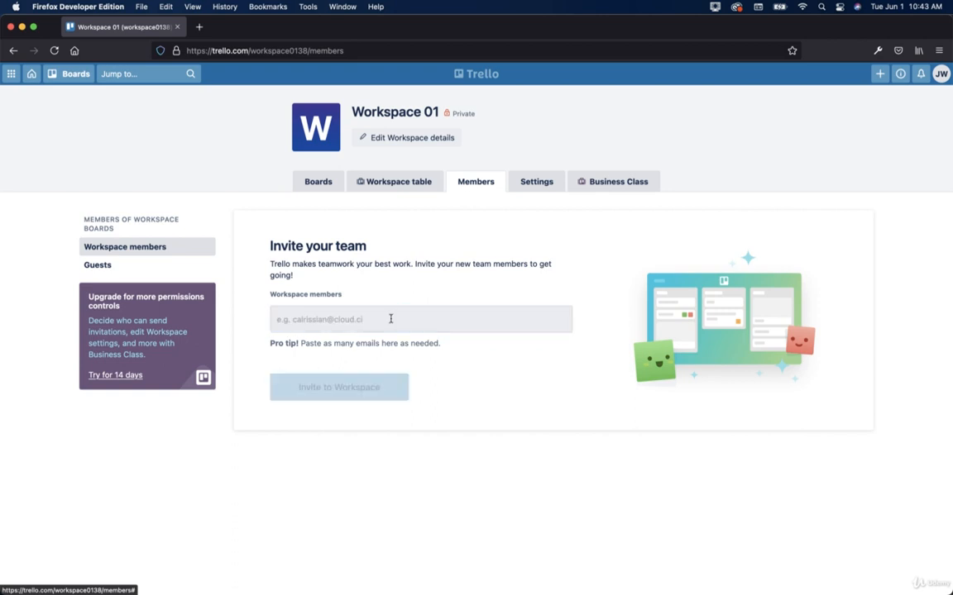
left_click(33, 76)
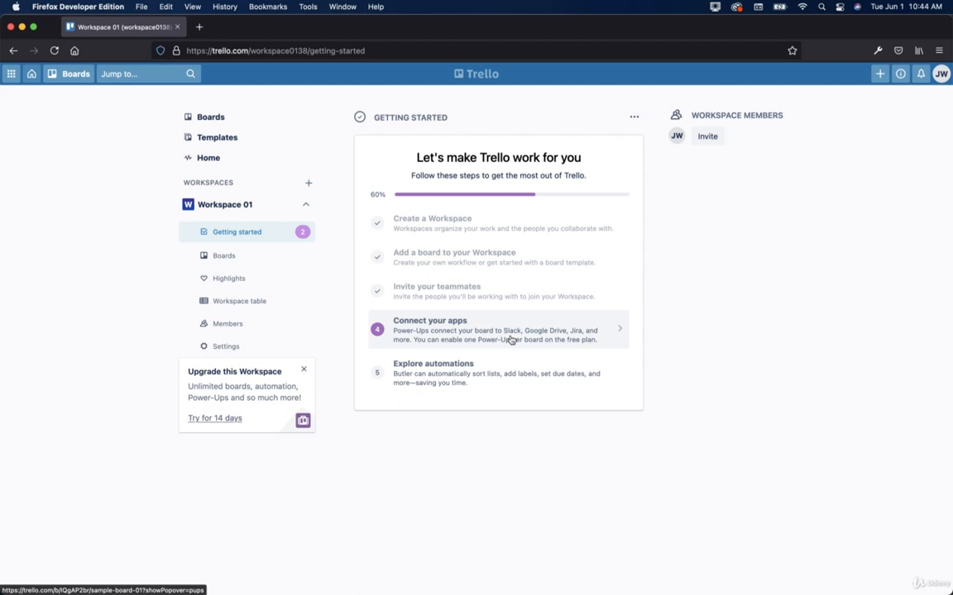
Step: Add the Google Drive Power-Up to Sample Board 01 and begin linking a Google Drive account
left_click(511, 339)
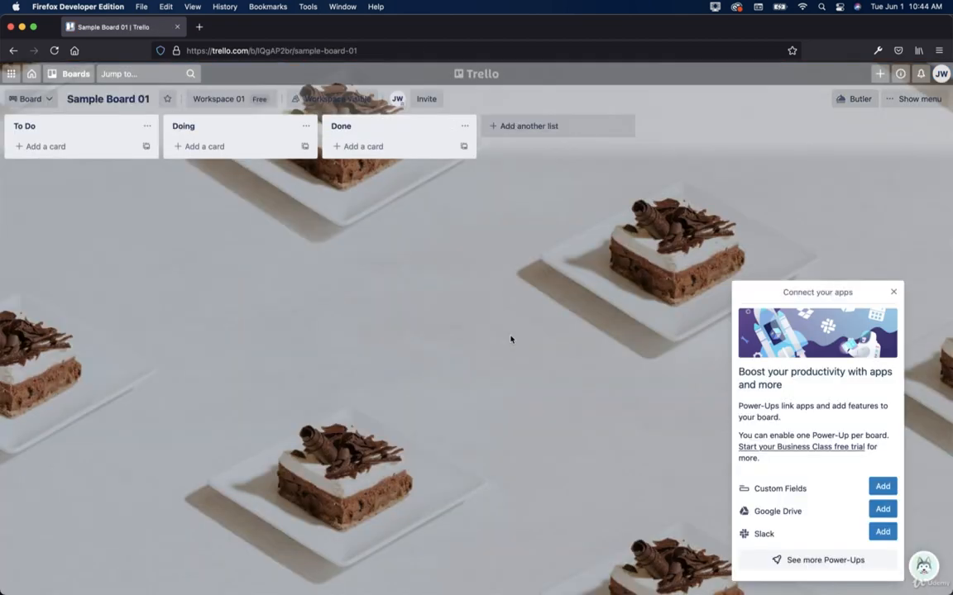
left_click(882, 509)
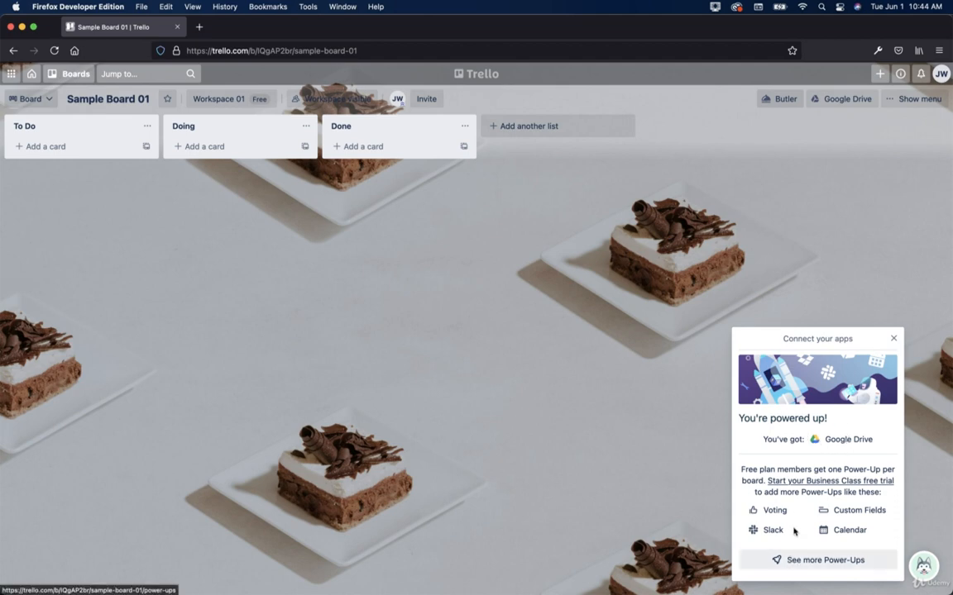
left_click(892, 339)
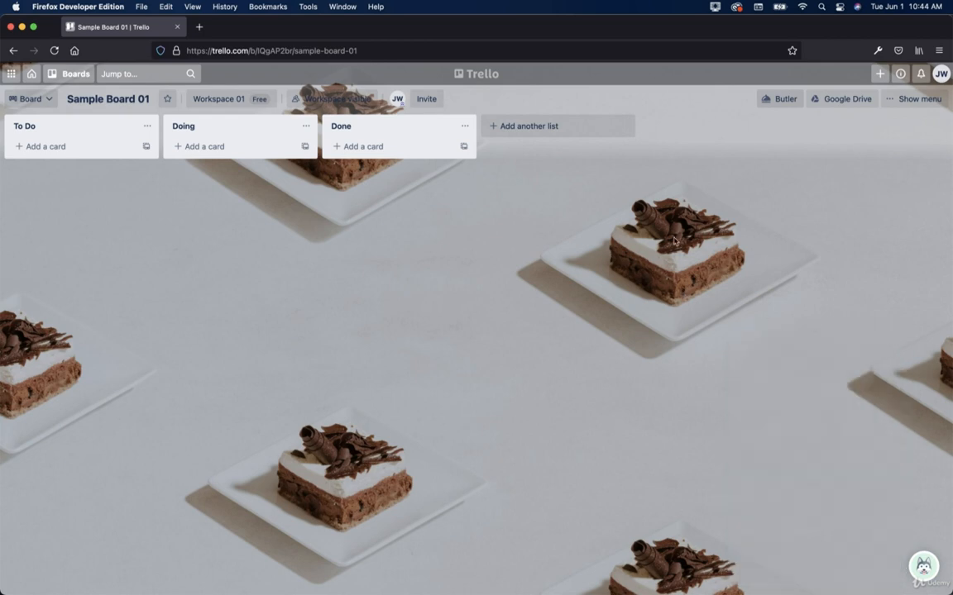
left_click(832, 102)
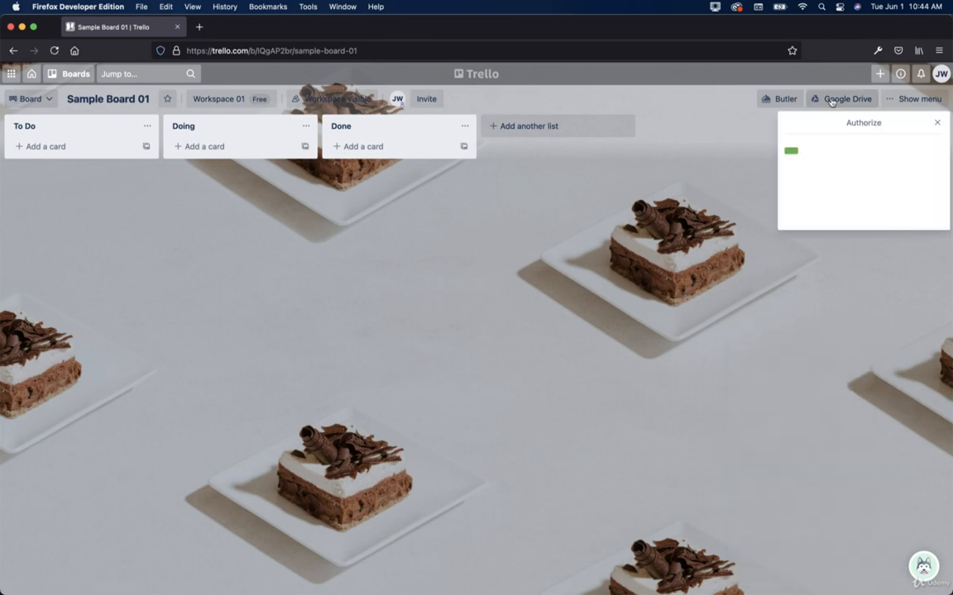
left_click(865, 190)
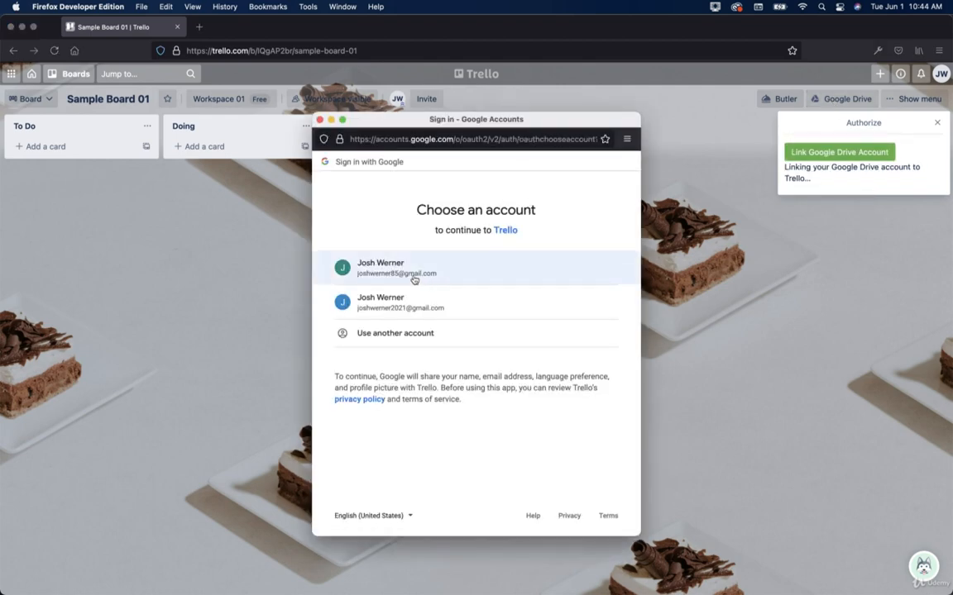
Step: Choose the second Google account and allow Trello access to it
left_click(387, 317)
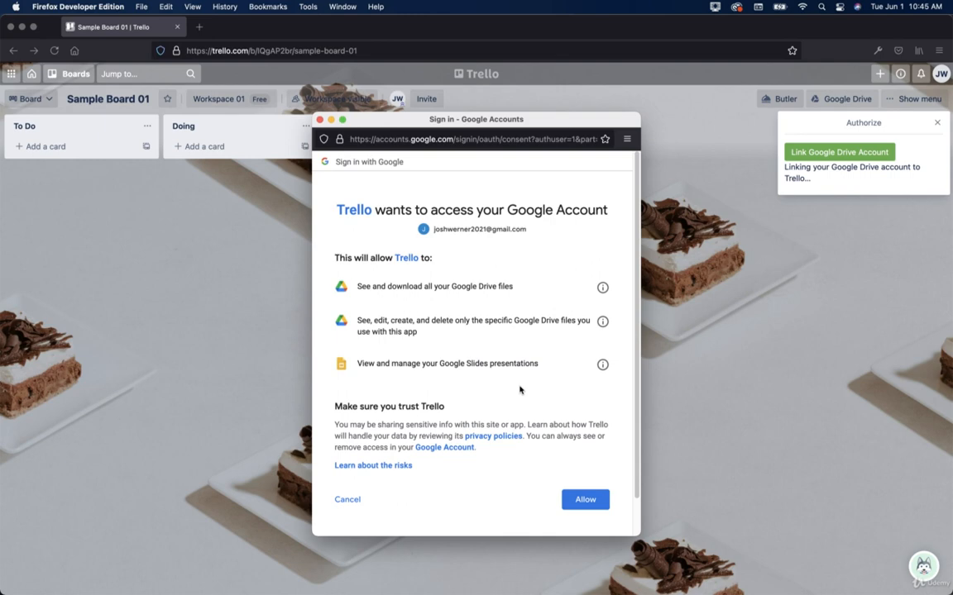
left_click(586, 501)
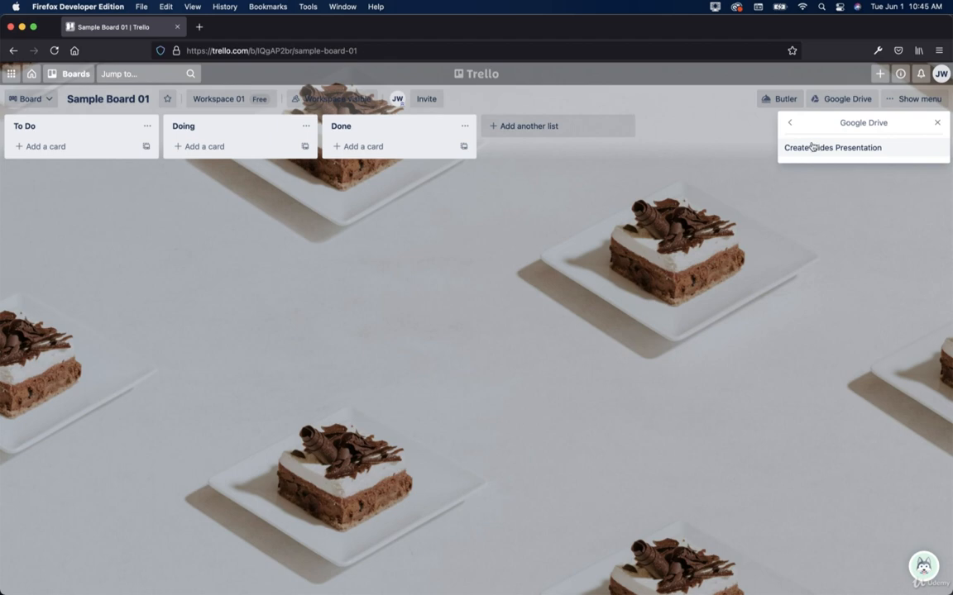
Step: Create a Google Slides presentation of Sample Board 01, review it, then return to the checklist
left_click(792, 125)
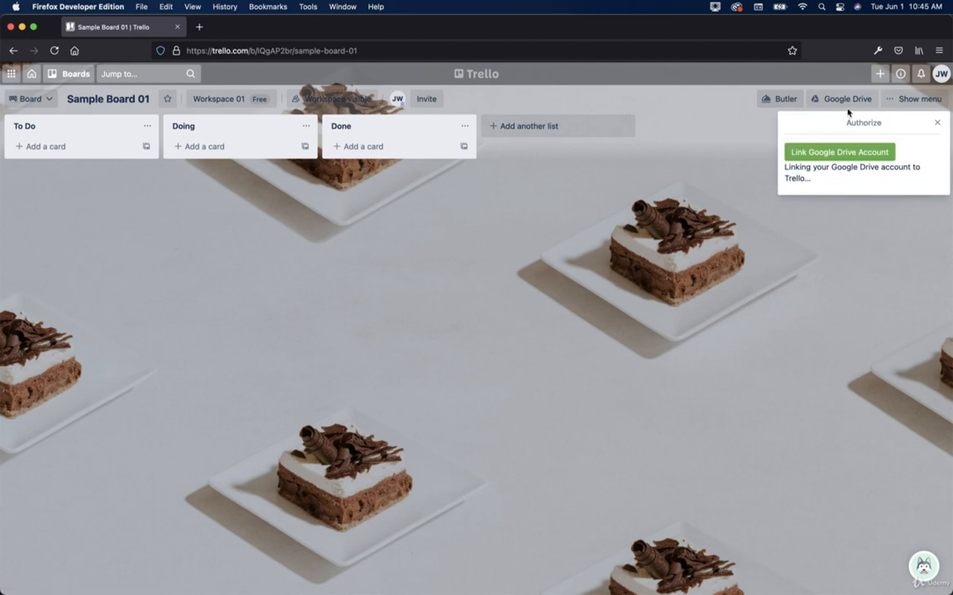
left_click(849, 106)
left_click(860, 148)
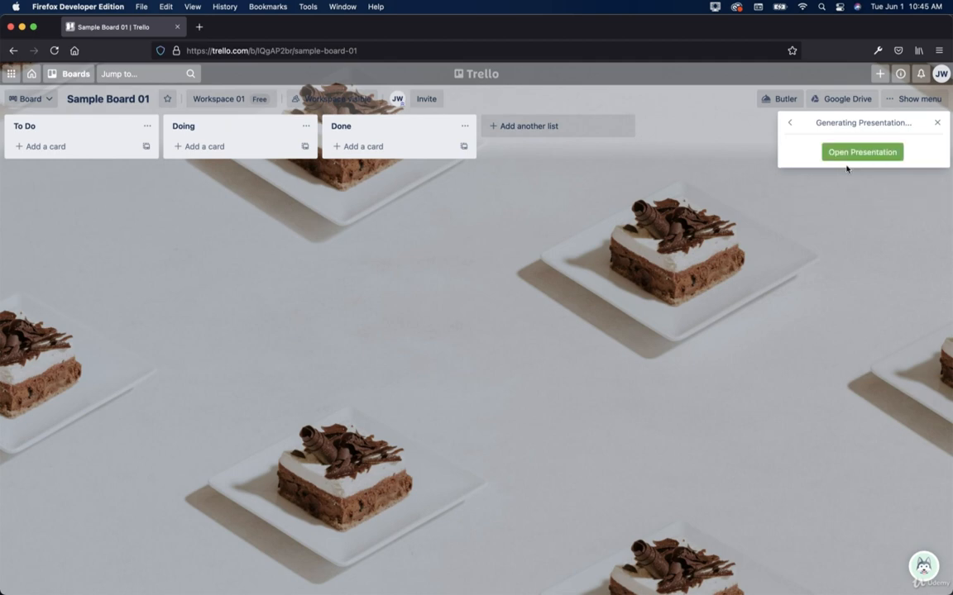
left_click(851, 153)
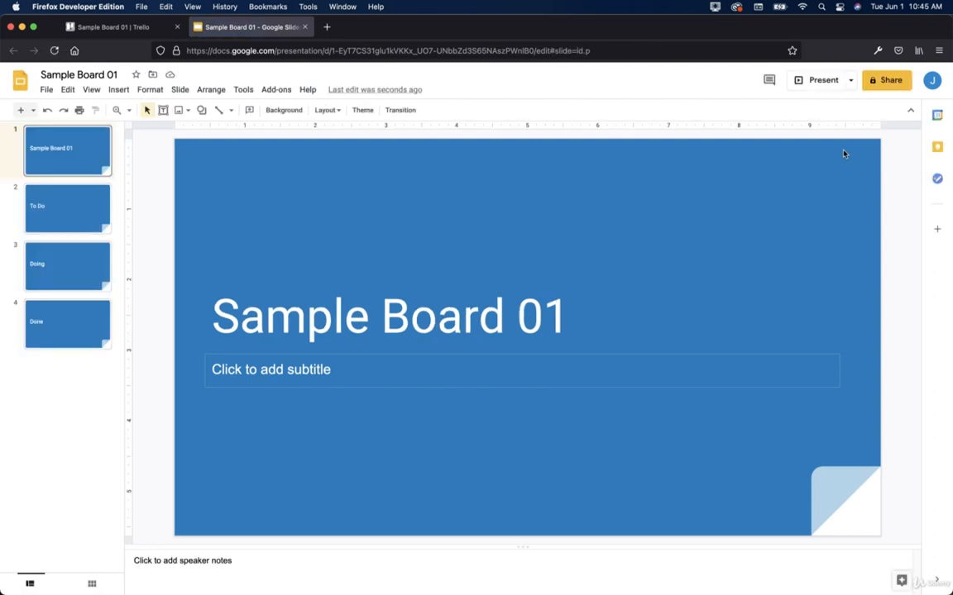
left_click(304, 26)
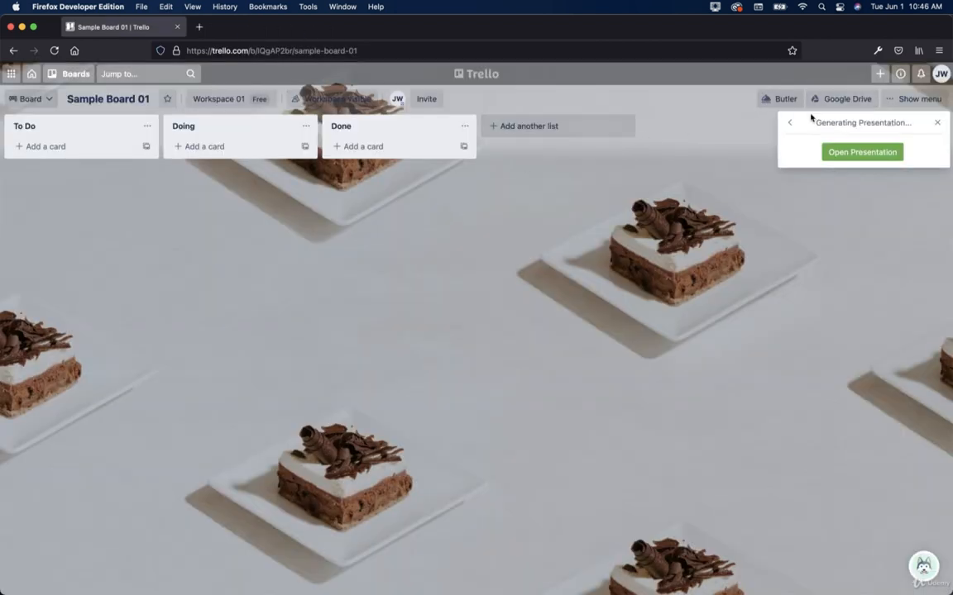
left_click(789, 124)
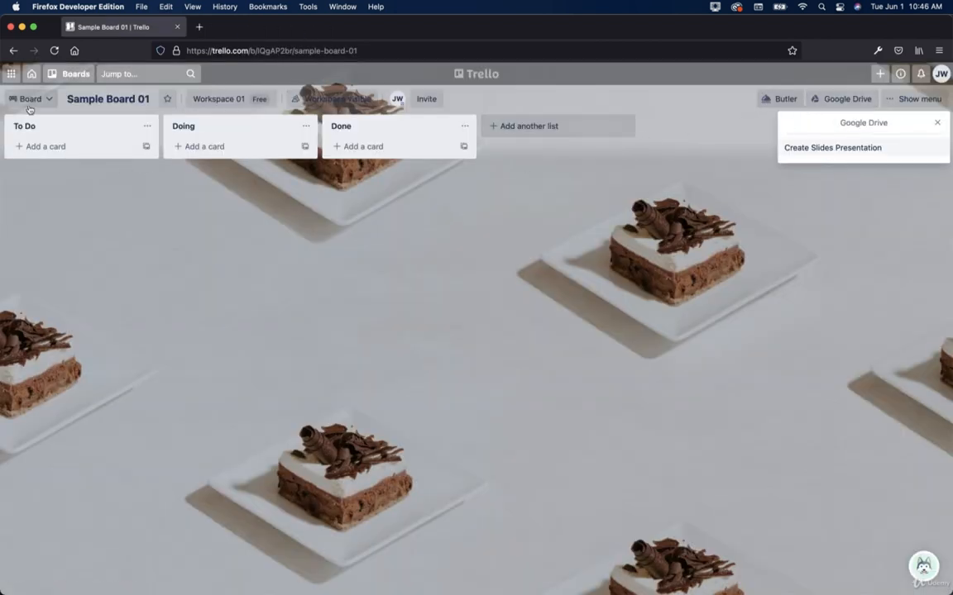
left_click(31, 74)
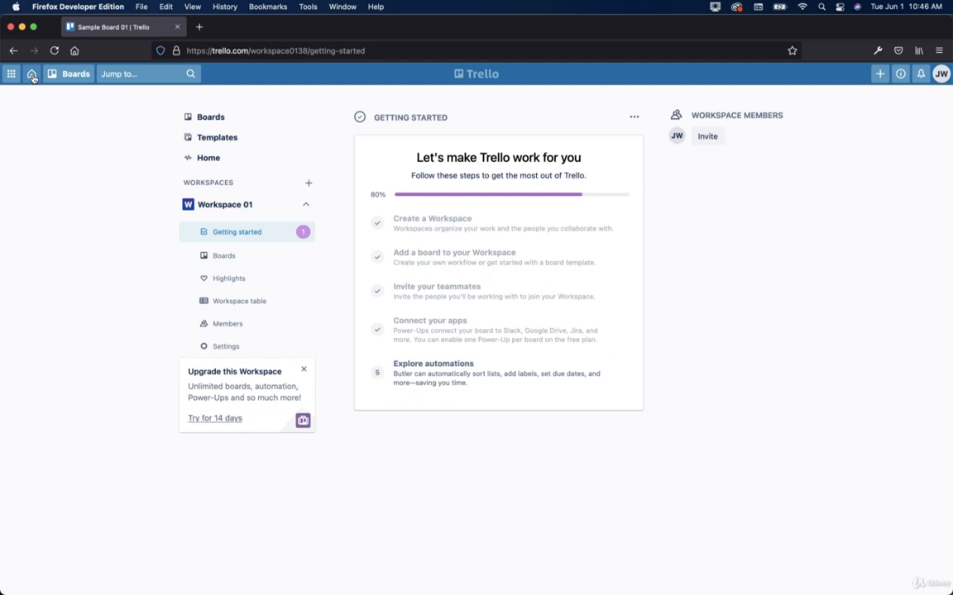
Step: Open Sample Board 01 through Explore automations and start editing the To Do list title
left_click(455, 392)
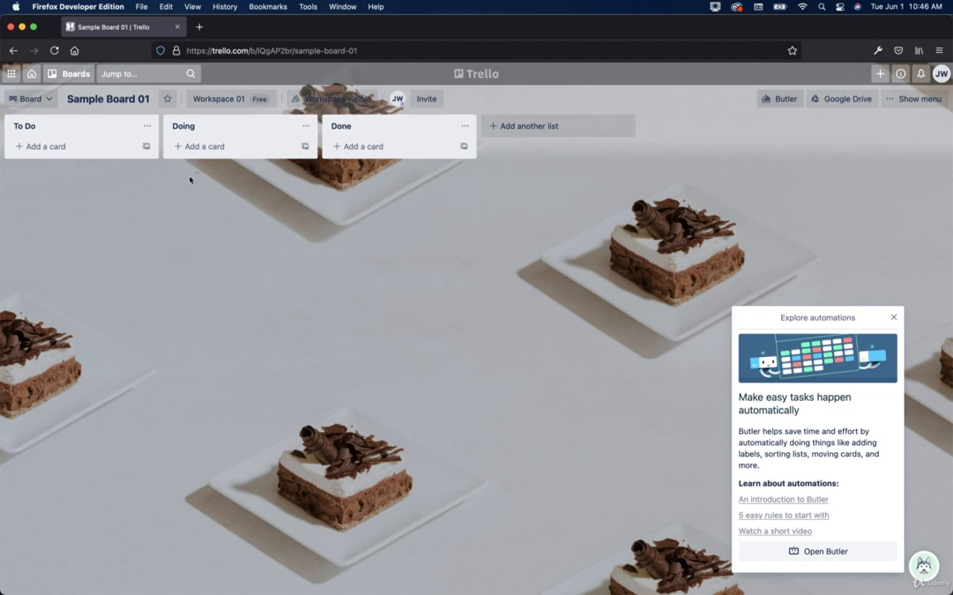
left_click(33, 124)
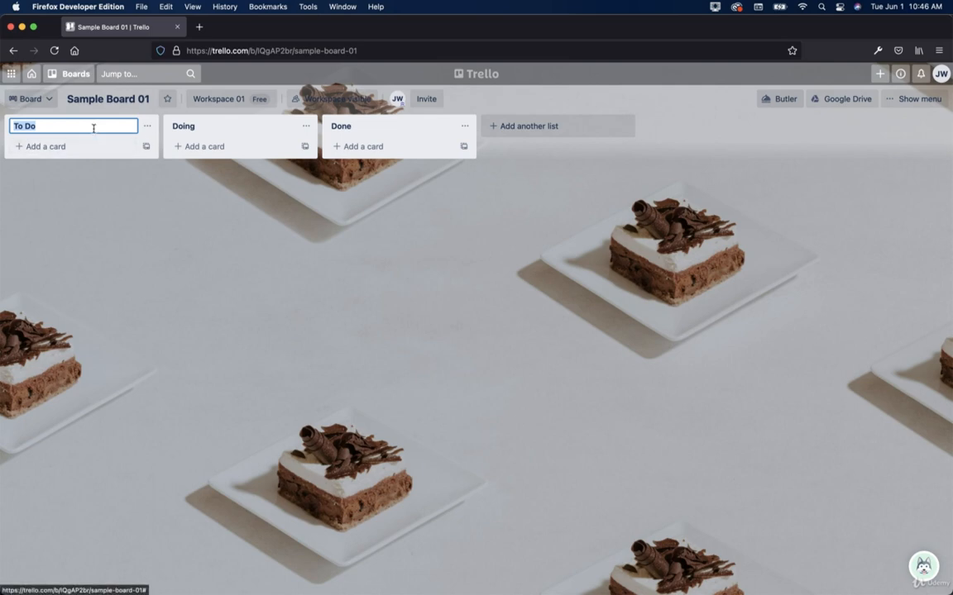
Step: Rename the three lists to Pre-Production, Production and Post Production
type("P")
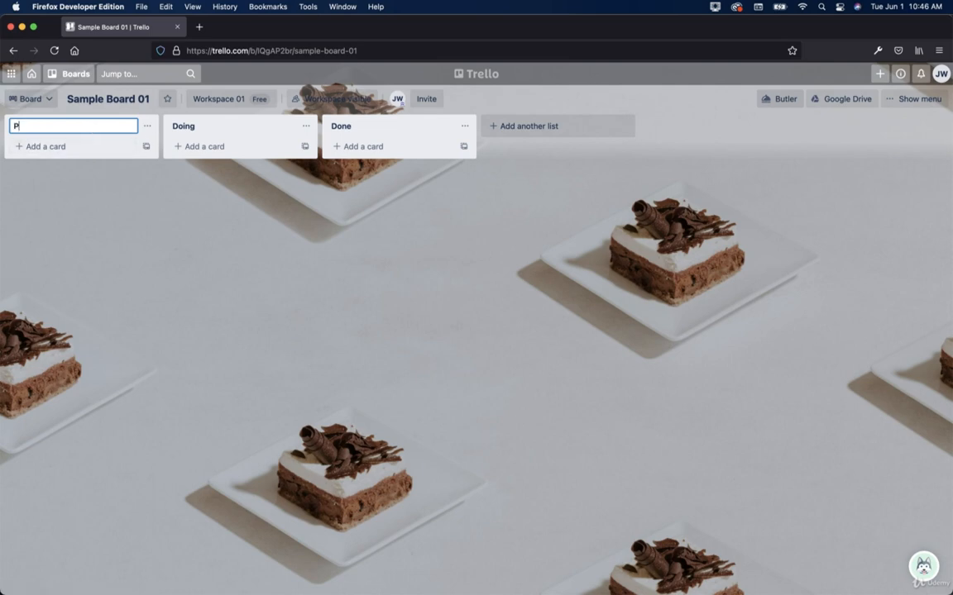
type("re-Production")
key("Return")
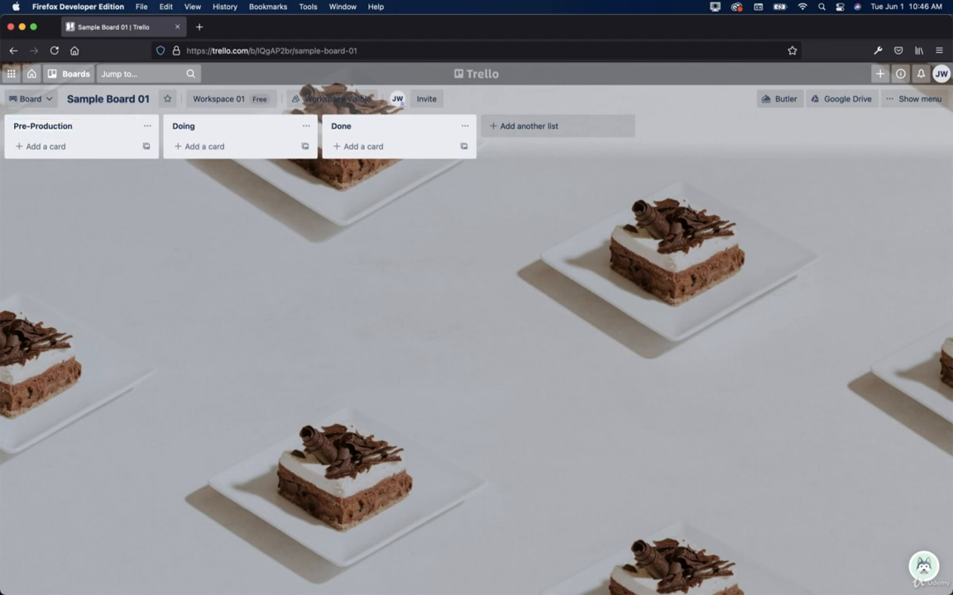
left_click(201, 127)
type("Prod")
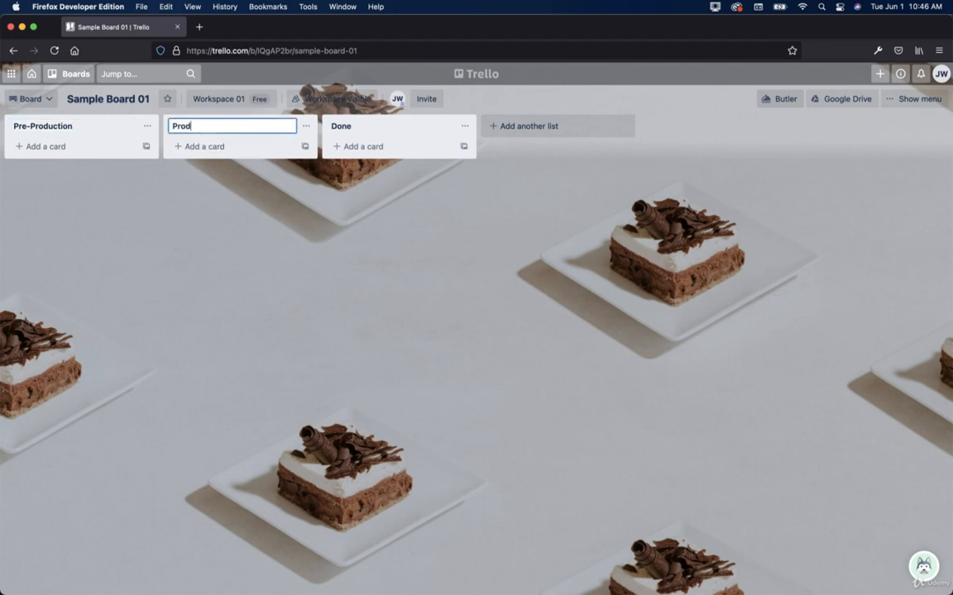
type("uction")
key("Return")
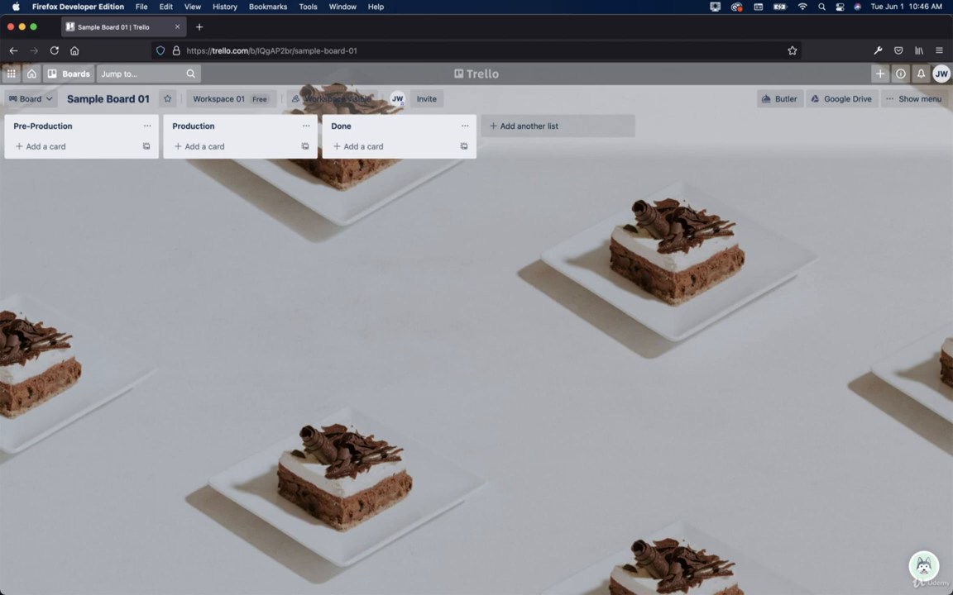
left_click(359, 126)
type("Po")
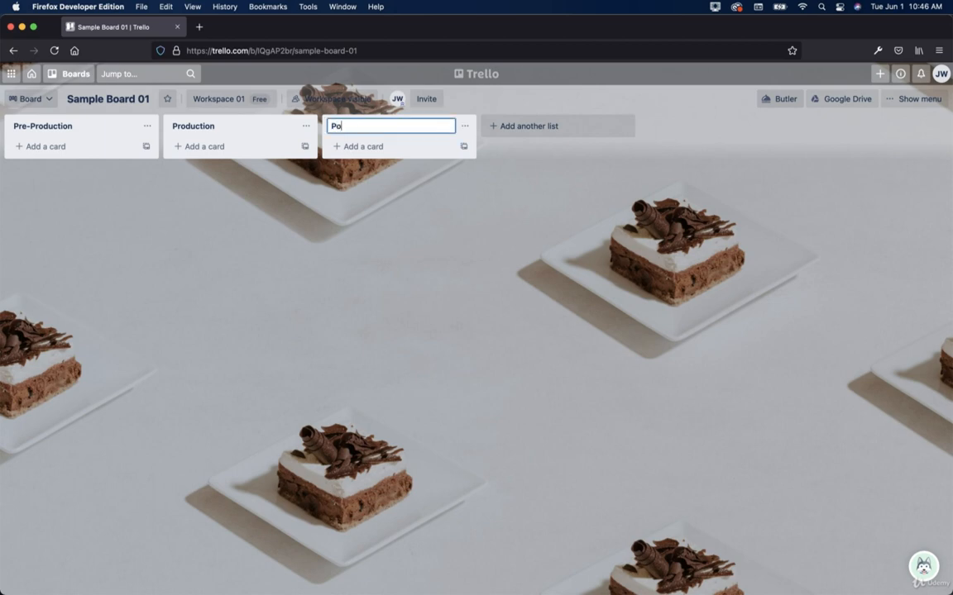
type("st Production")
key("Return")
Step: Add a fourth list named Launched, then go to the workspace home page
left_click(530, 127)
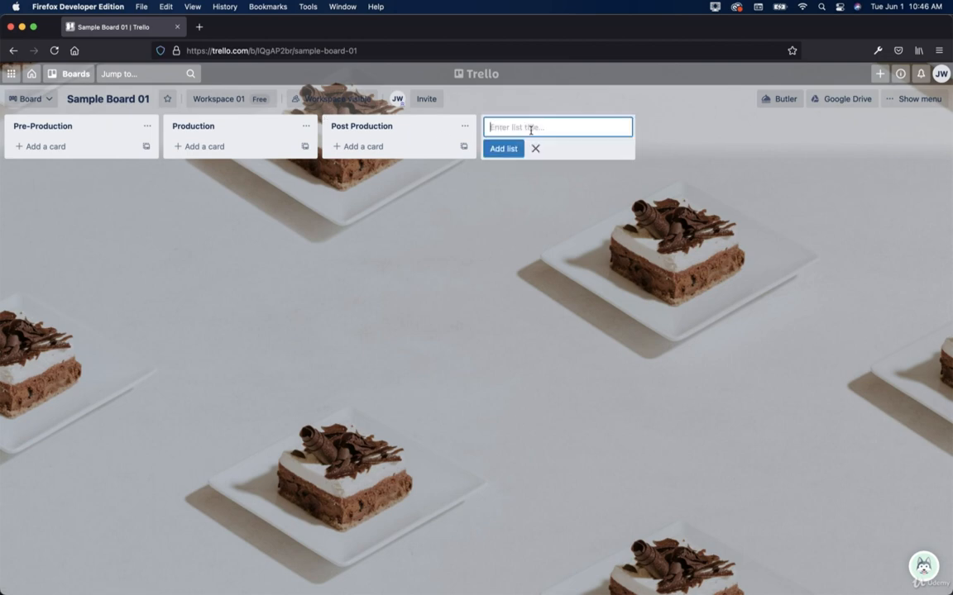
type("Launched")
key("Return")
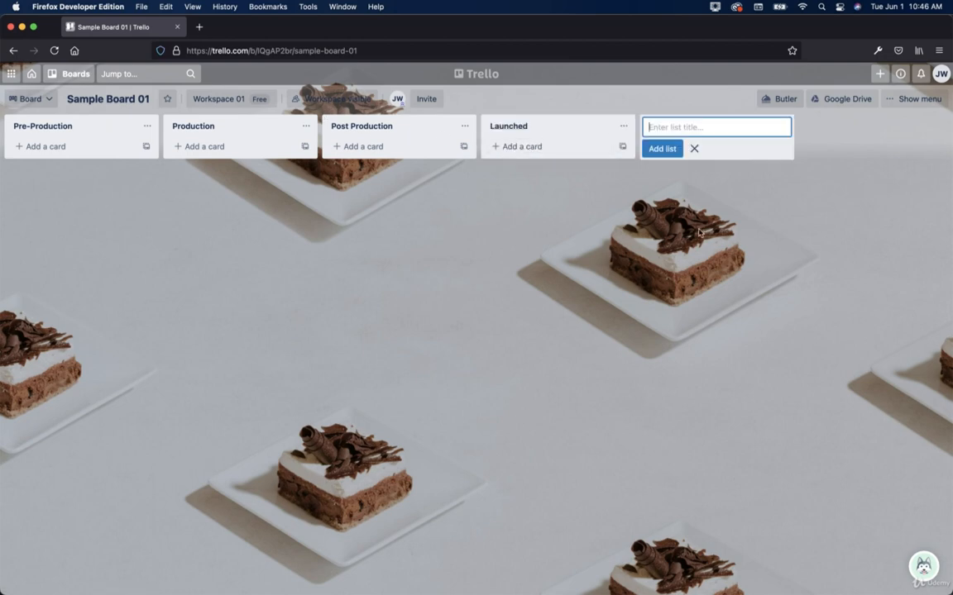
left_click(694, 150)
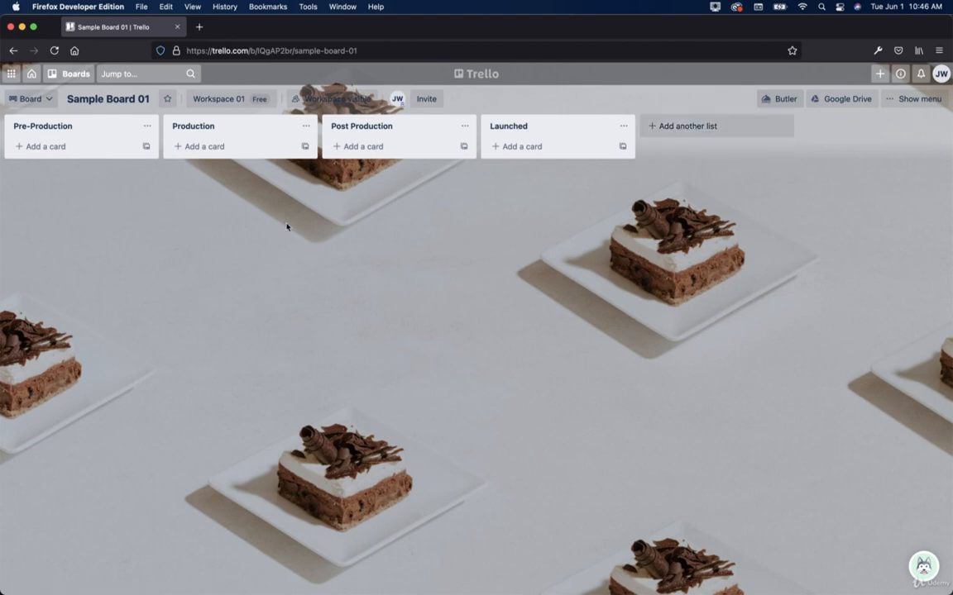
left_click(32, 75)
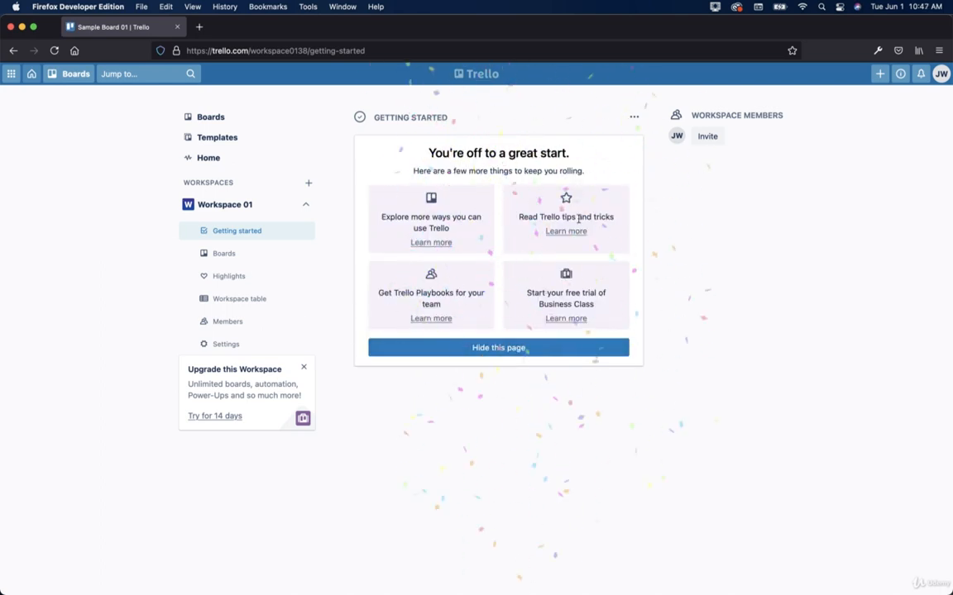
Step: Hide the Getting started page, reopen Sample Board 01 and bring up its Butler panel
left_click(477, 349)
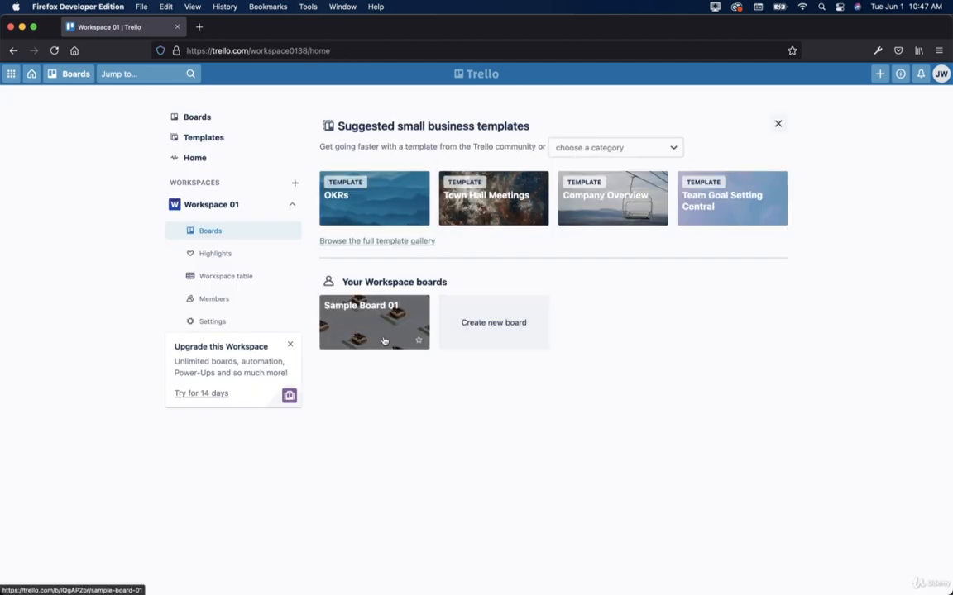
left_click(383, 341)
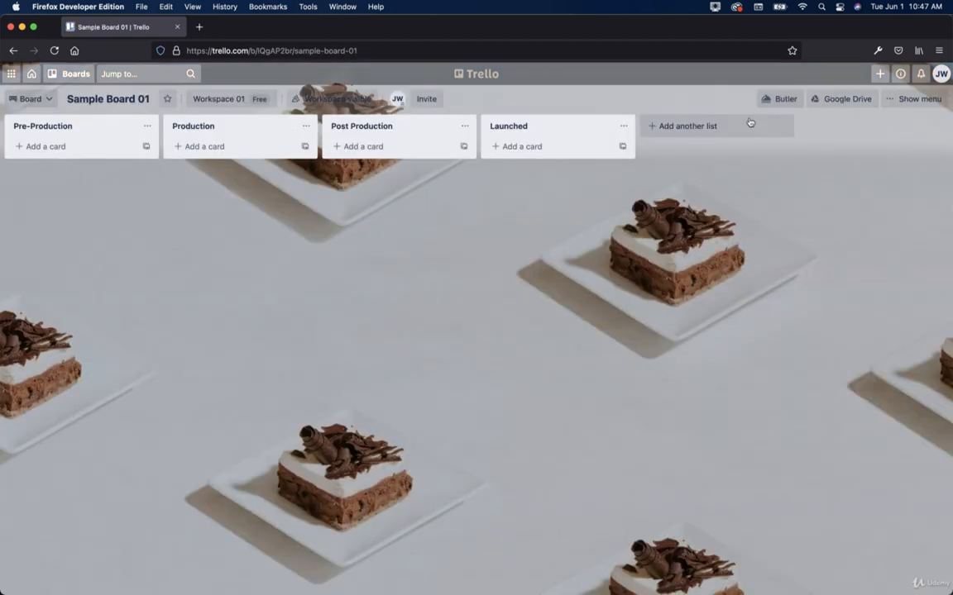
left_click(773, 100)
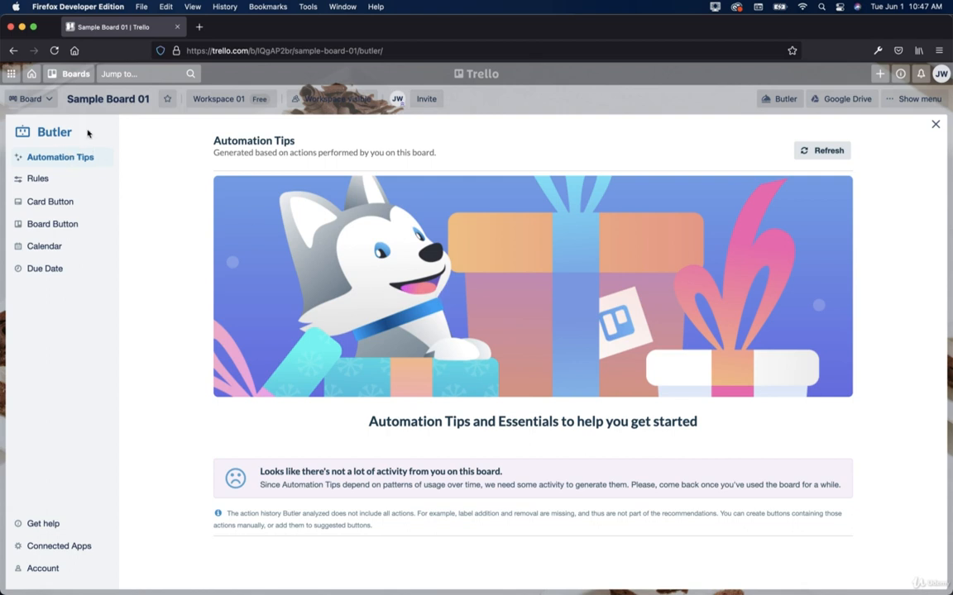
Step: Browse Butler's Rules, Card Button, Board Button, Calendar and Due Date sections
left_click(39, 179)
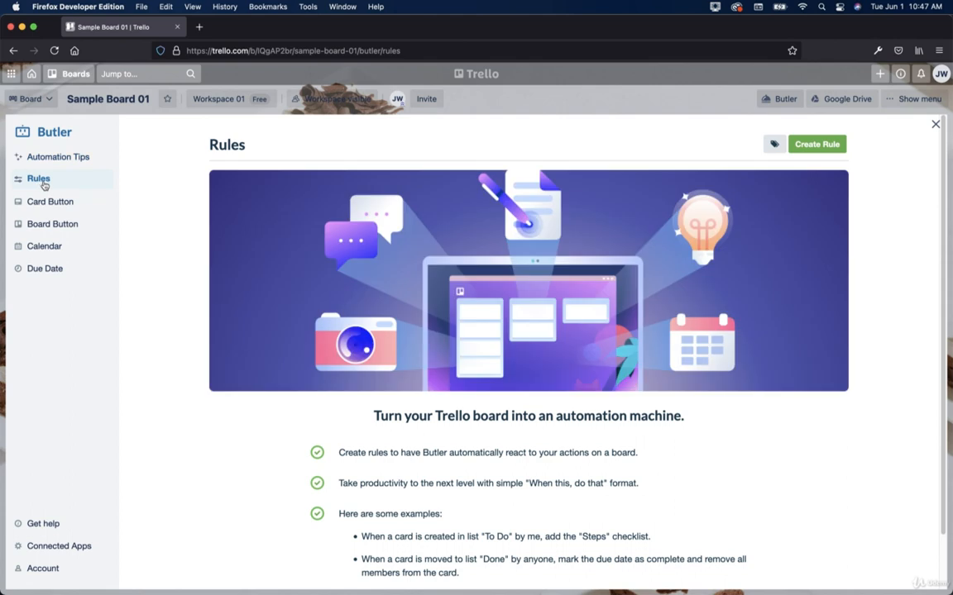
left_click(64, 203)
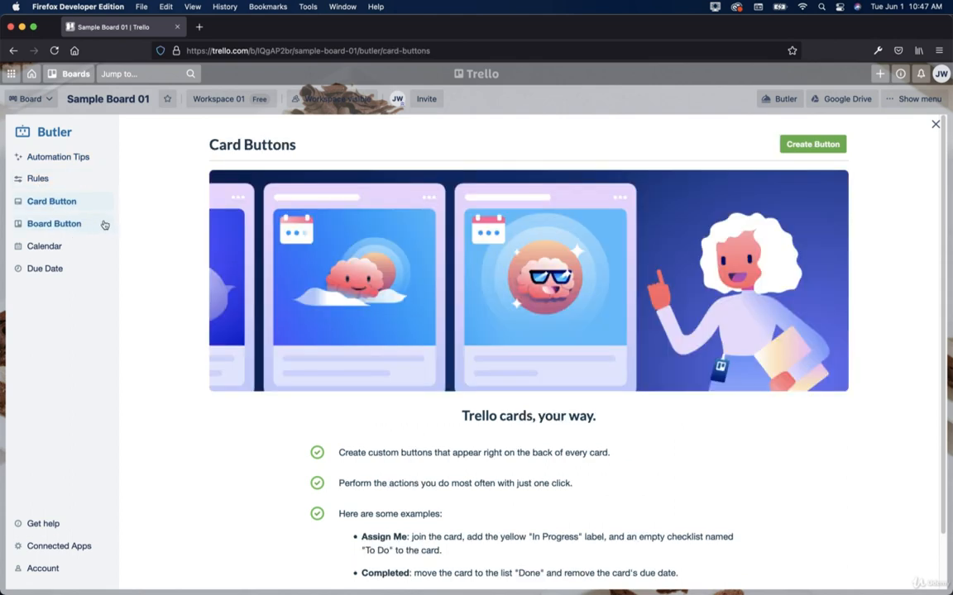
left_click(49, 230)
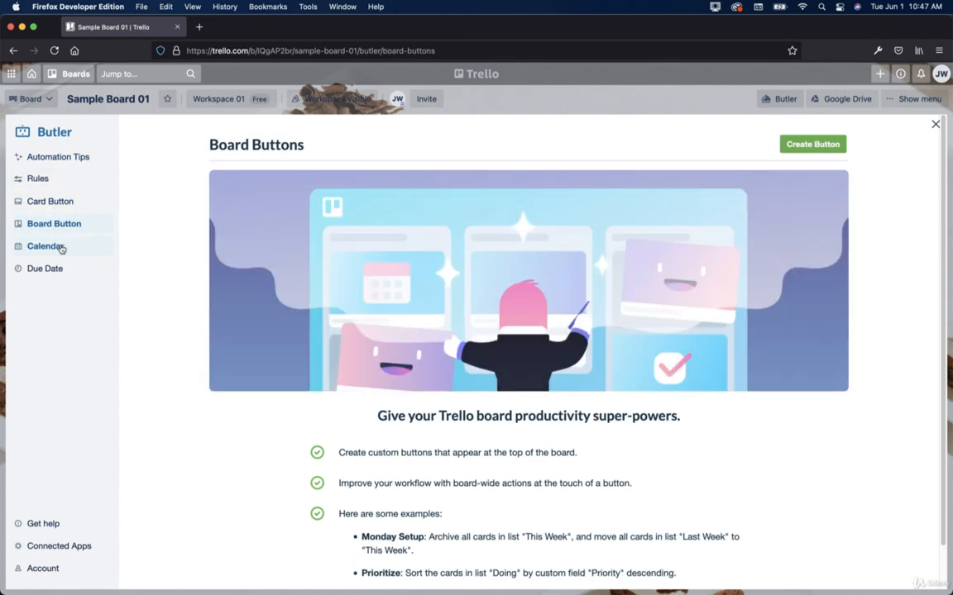
left_click(50, 248)
left_click(52, 270)
scroll(665, 401, "down", 1)
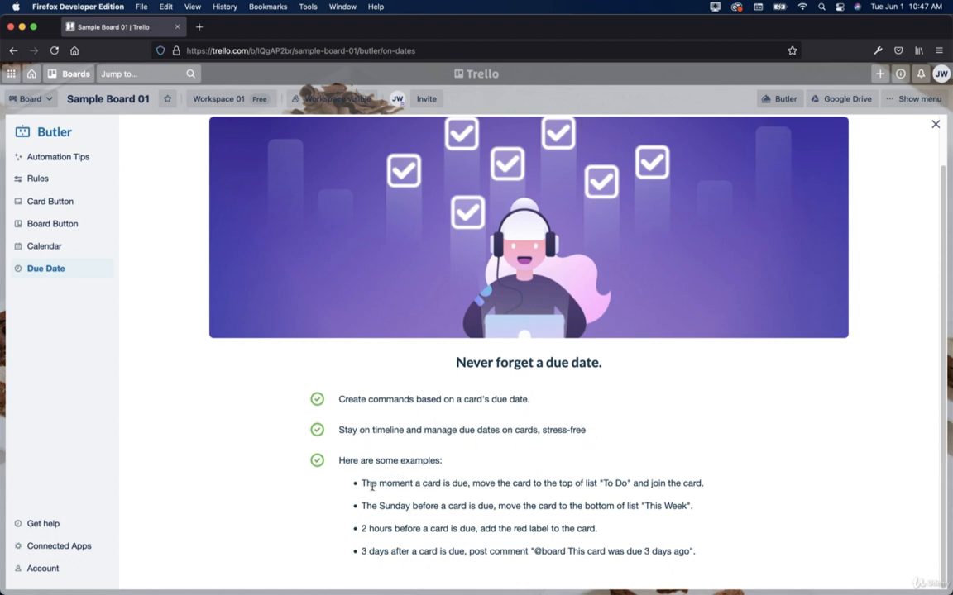
left_click(72, 256)
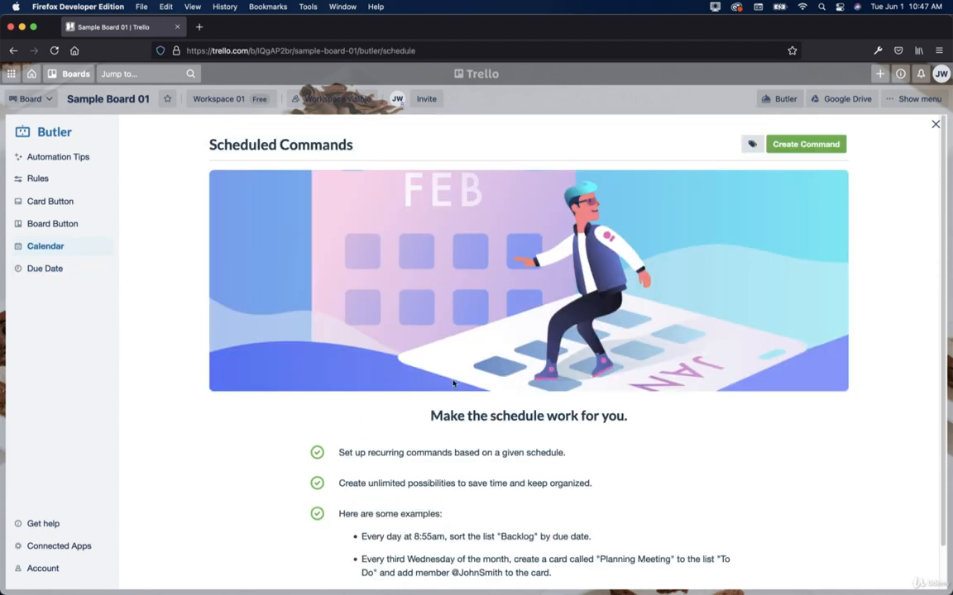
scroll(408, 343, "down", 1)
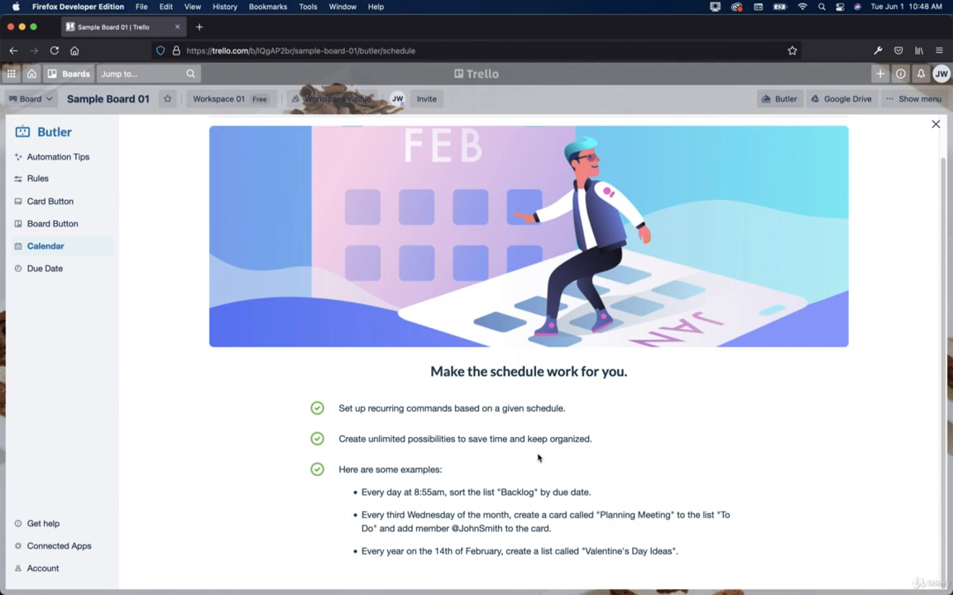
left_click(65, 179)
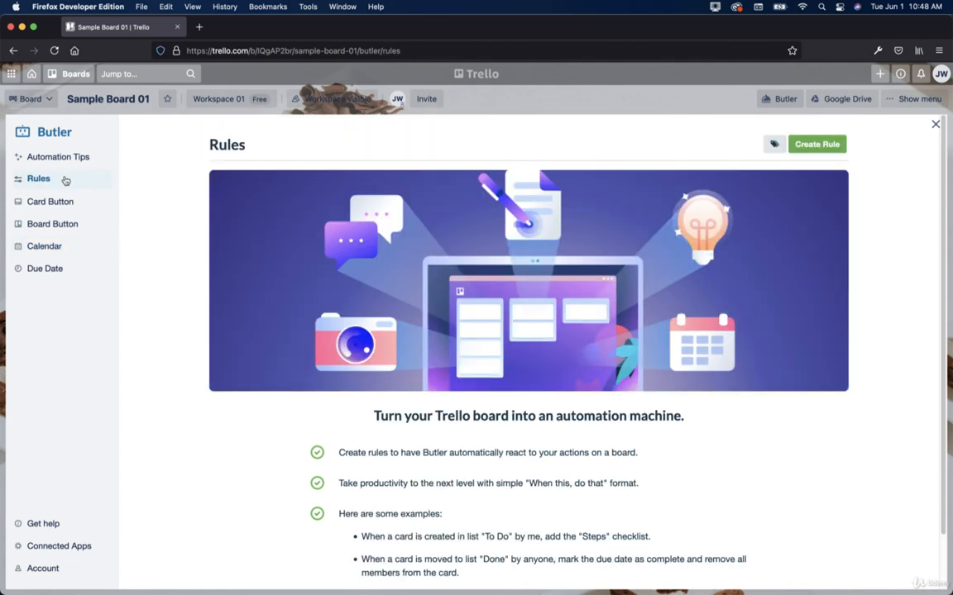
scroll(570, 384, "down", 1)
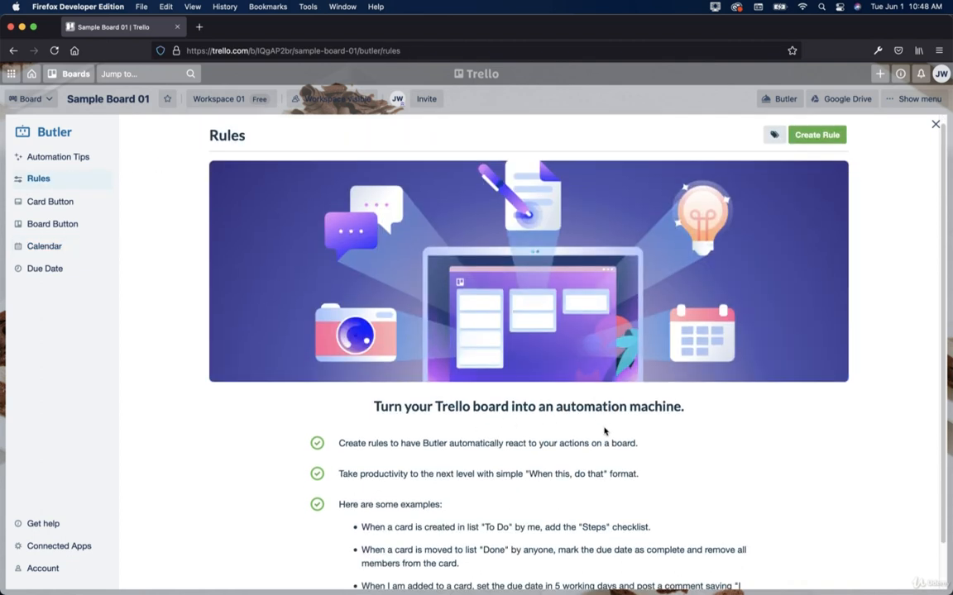
scroll(659, 422, "down", 3)
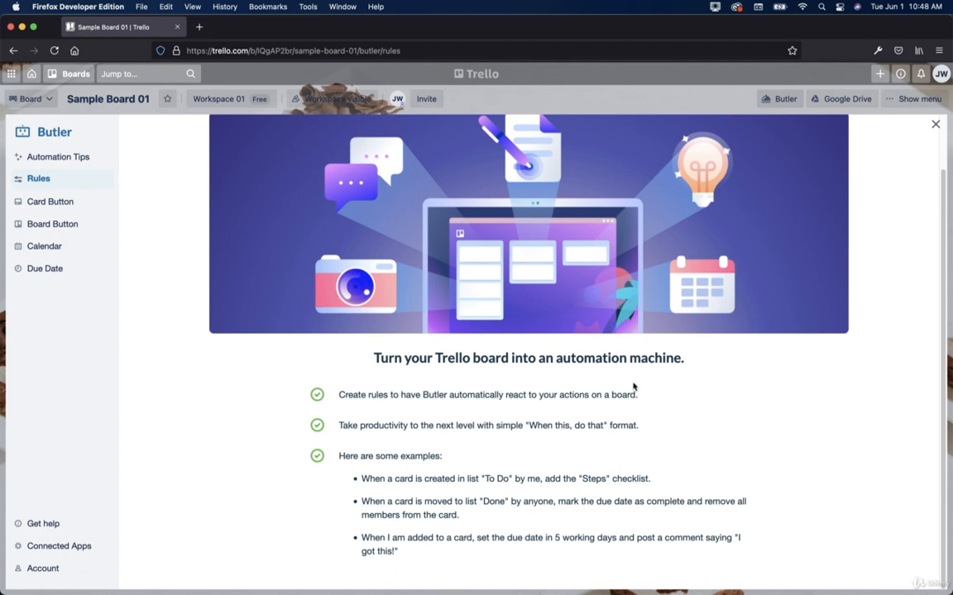
Step: Navigate from the board header to the Workspace 01 page
left_click(110, 100)
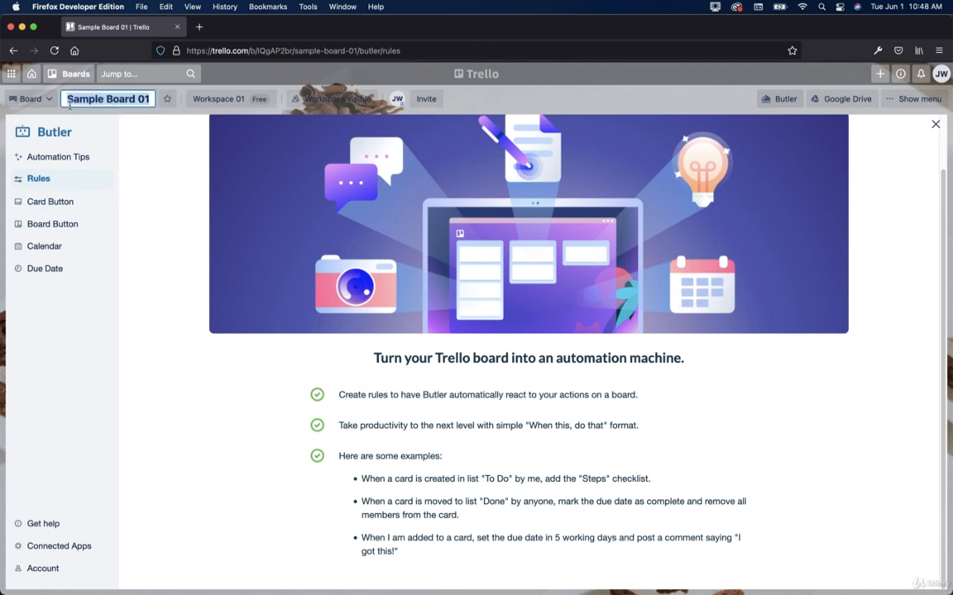
left_click(26, 99)
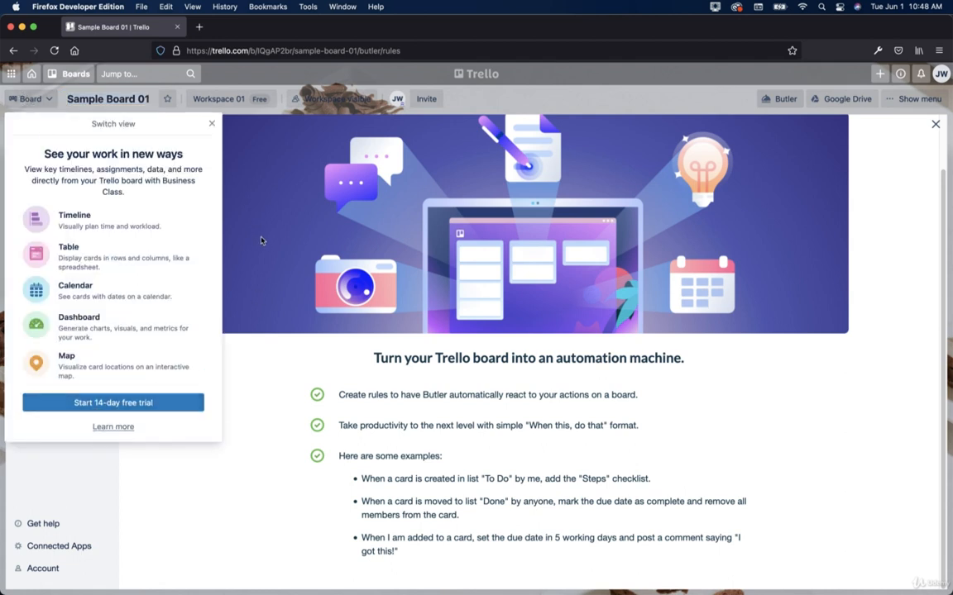
left_click(216, 98)
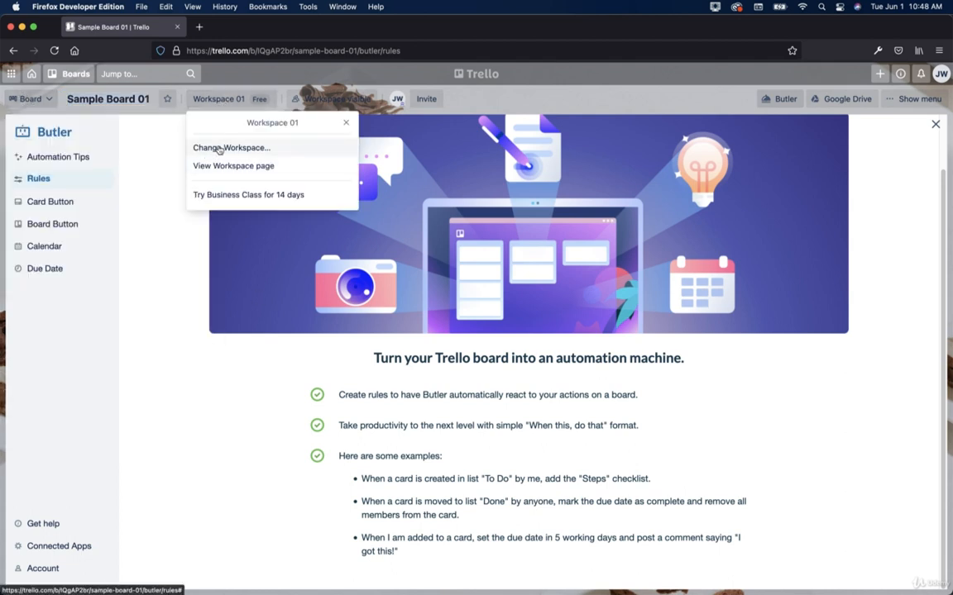
left_click(236, 168)
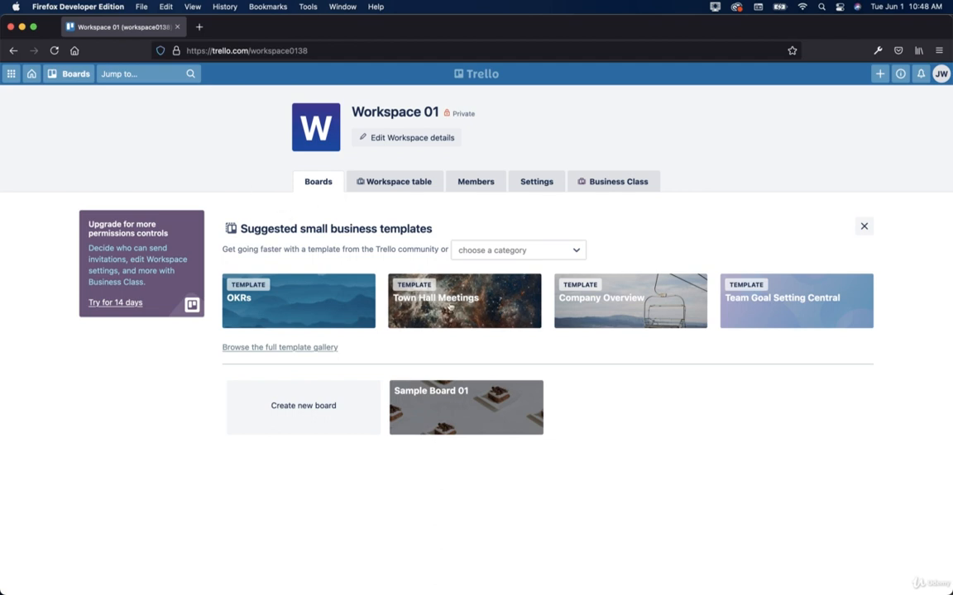
Step: Open Sample Board 01 from its tile on the Workspace 01 page
left_click(441, 407)
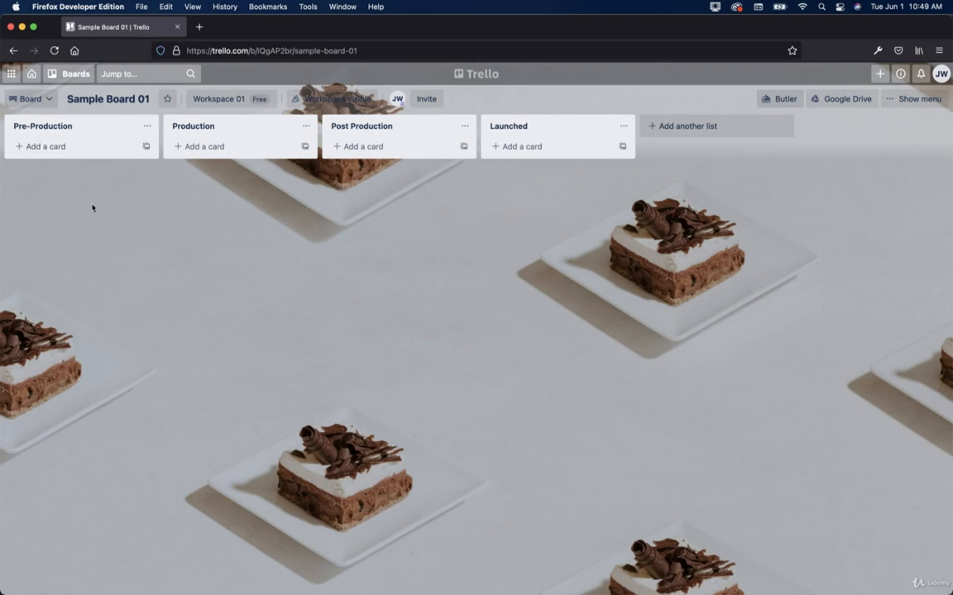
Step: Add a 'Course 01' card to the Pre-Production list
left_click(57, 147)
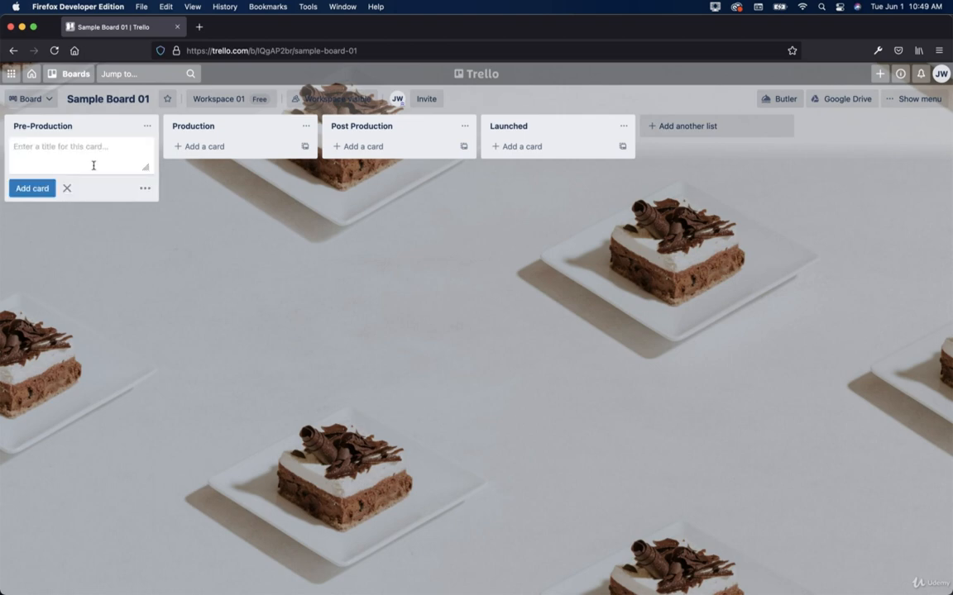
type("Course 01")
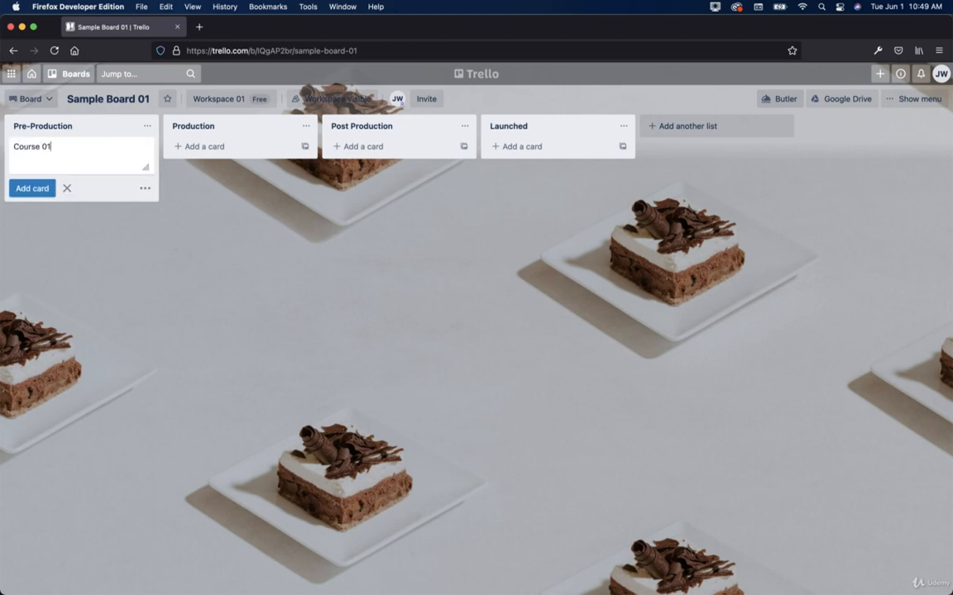
key("Return")
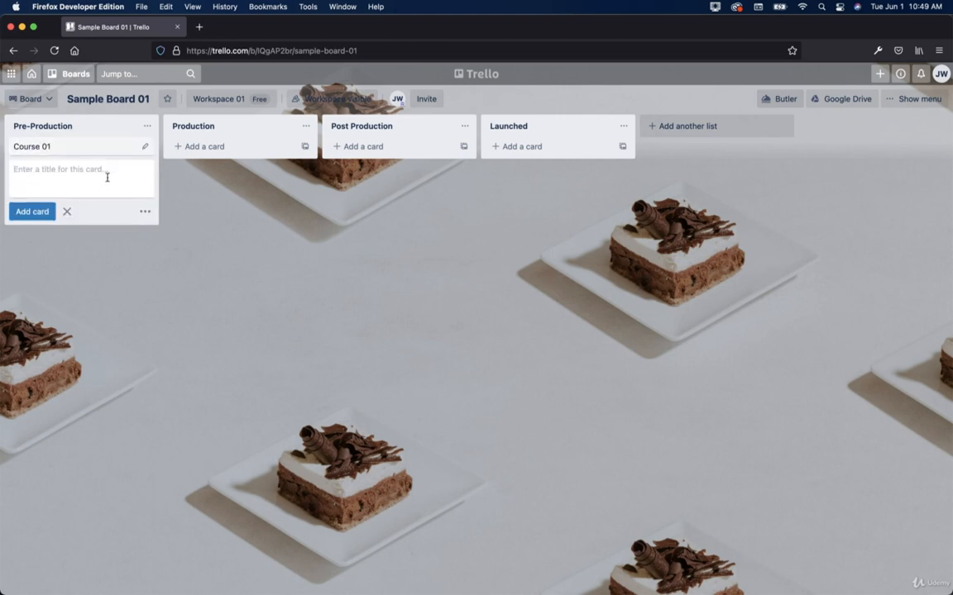
left_click(66, 213)
Step: Set the Course 01 due date to June 3 at 11:00 AM
left_click(145, 147)
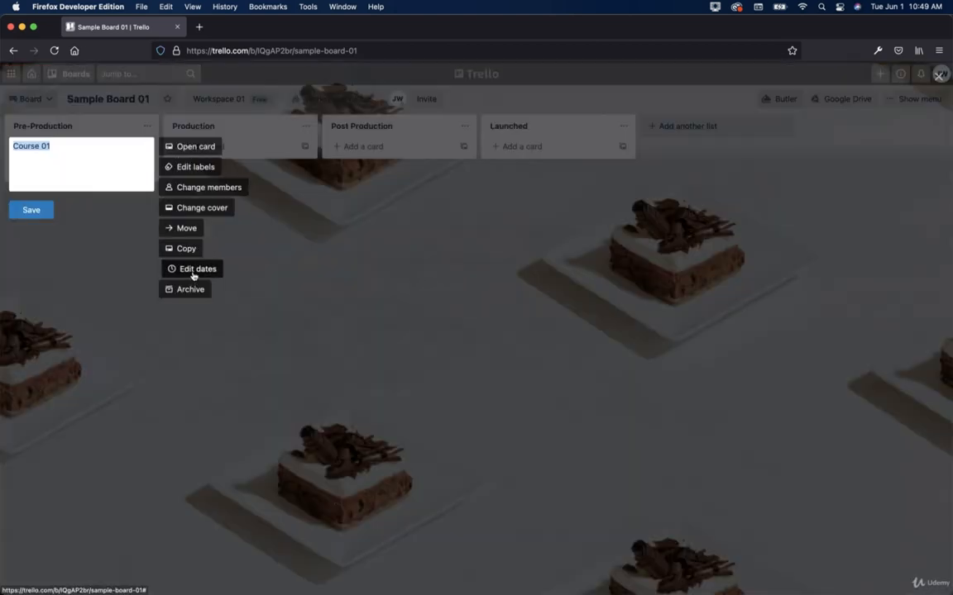
left_click(194, 271)
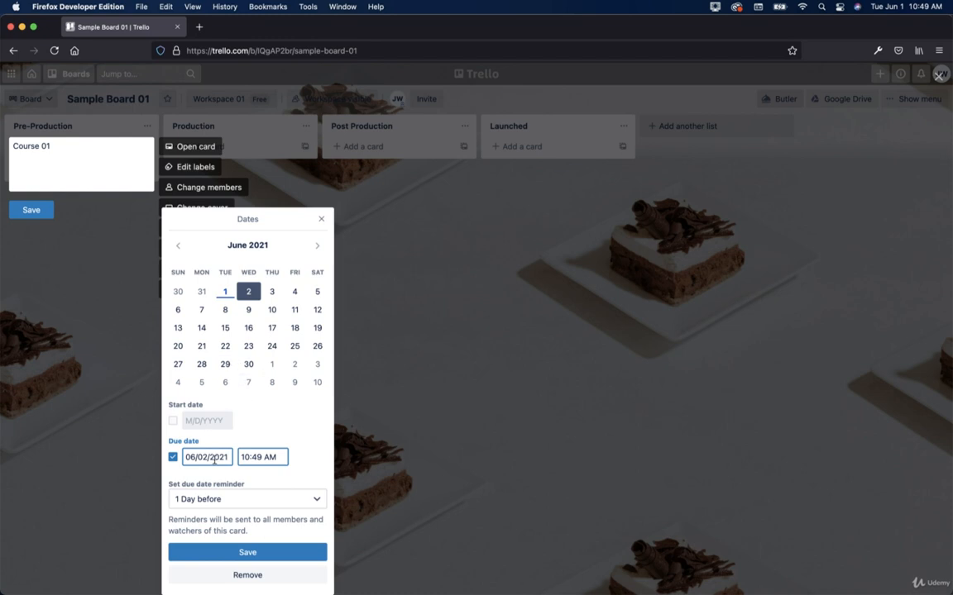
left_click(271, 294)
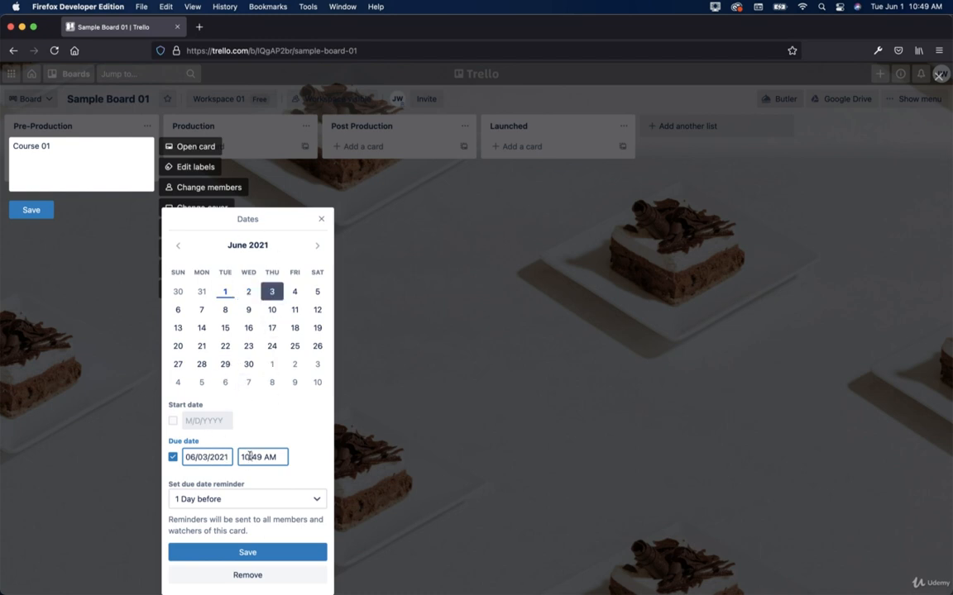
left_click_drag(241, 457, 261, 460)
type("11:00")
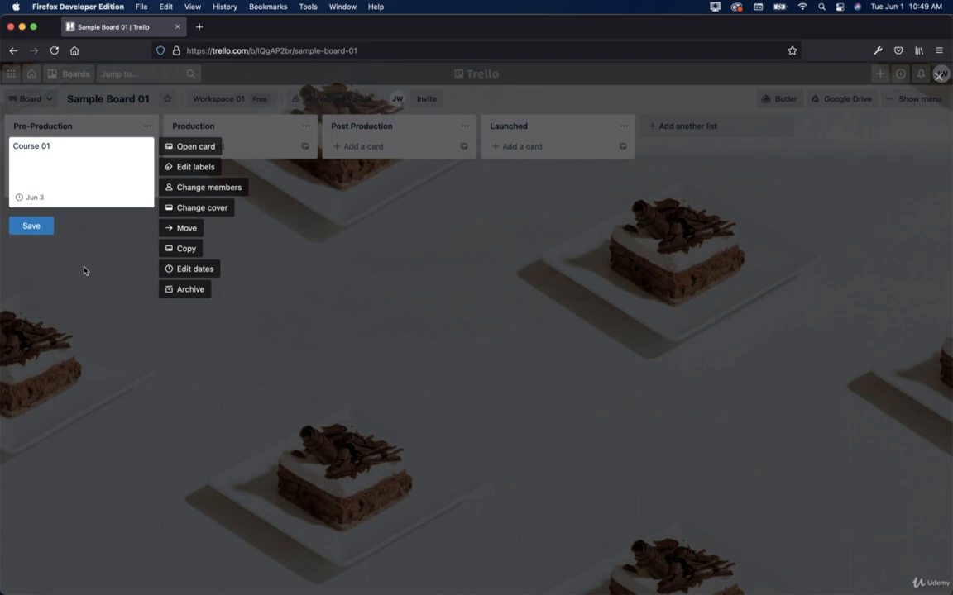
left_click(33, 211)
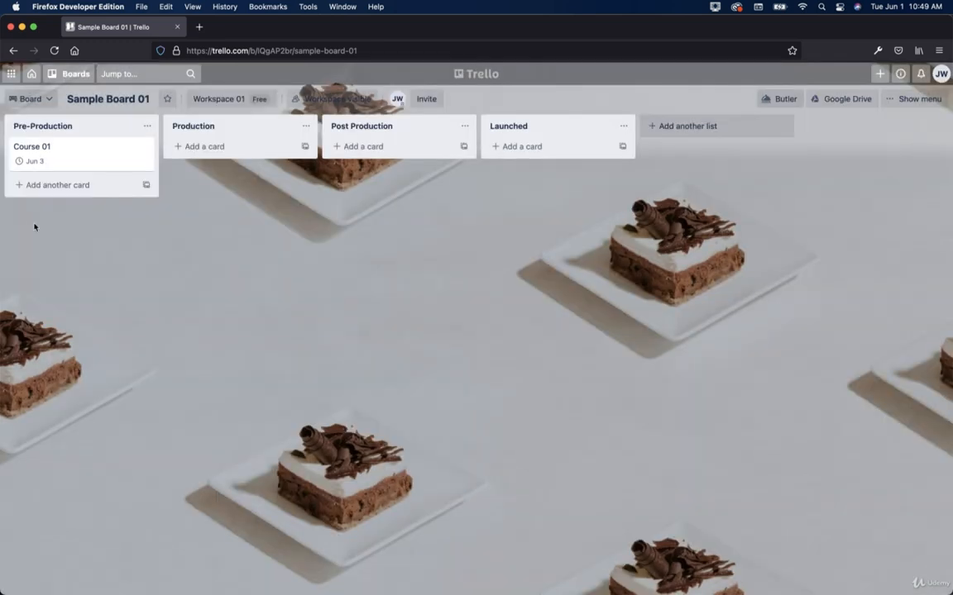
Step: Apply the green label to the Course 01 card, then close its details
left_click(64, 150)
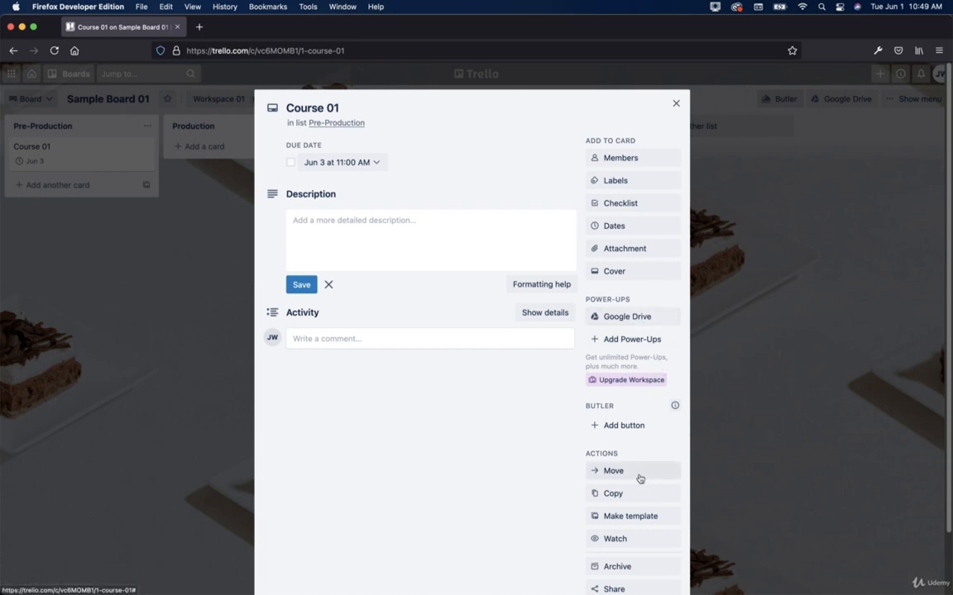
scroll(637, 478, "down", 2)
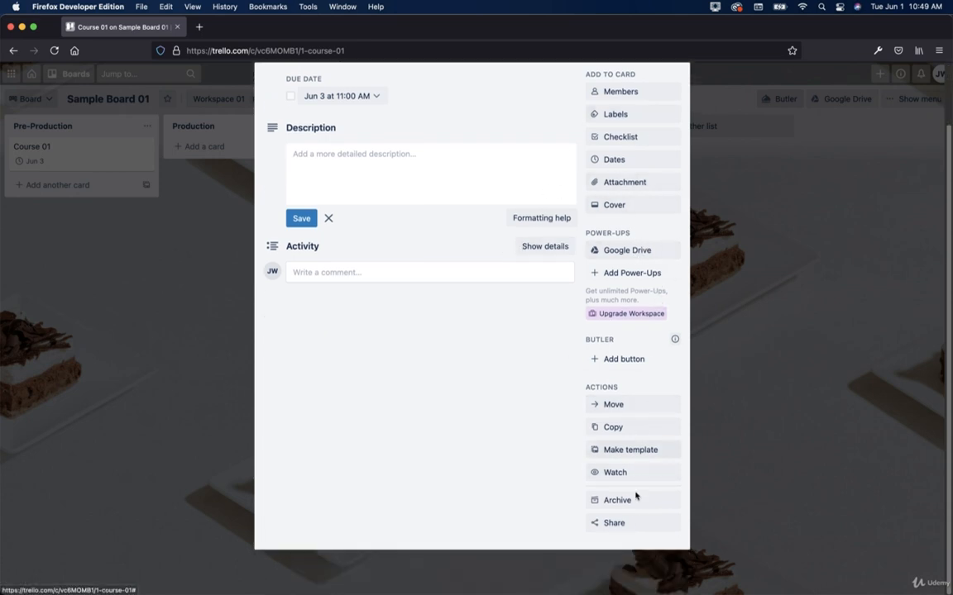
scroll(611, 314, "up", 2)
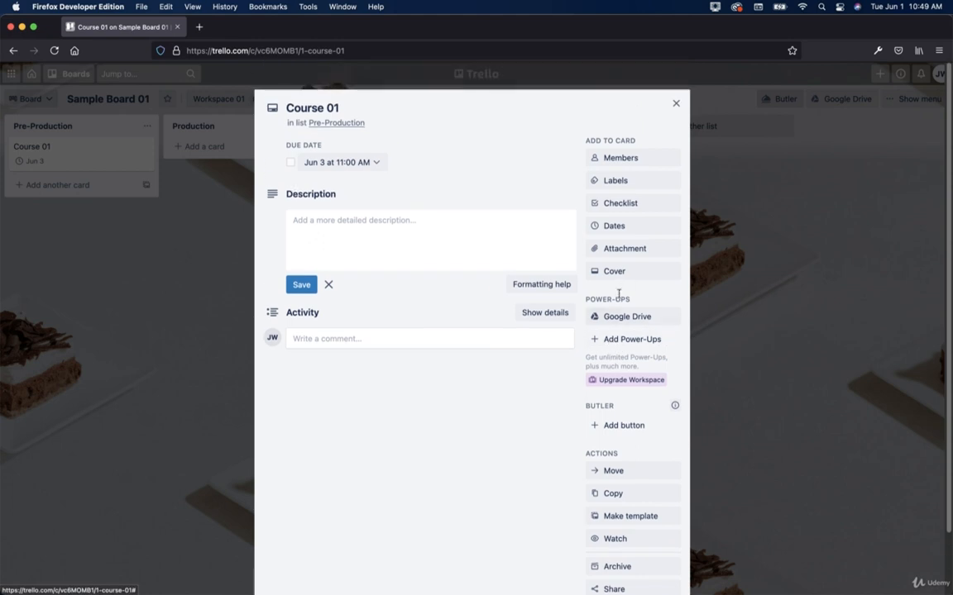
left_click(625, 183)
left_click(625, 273)
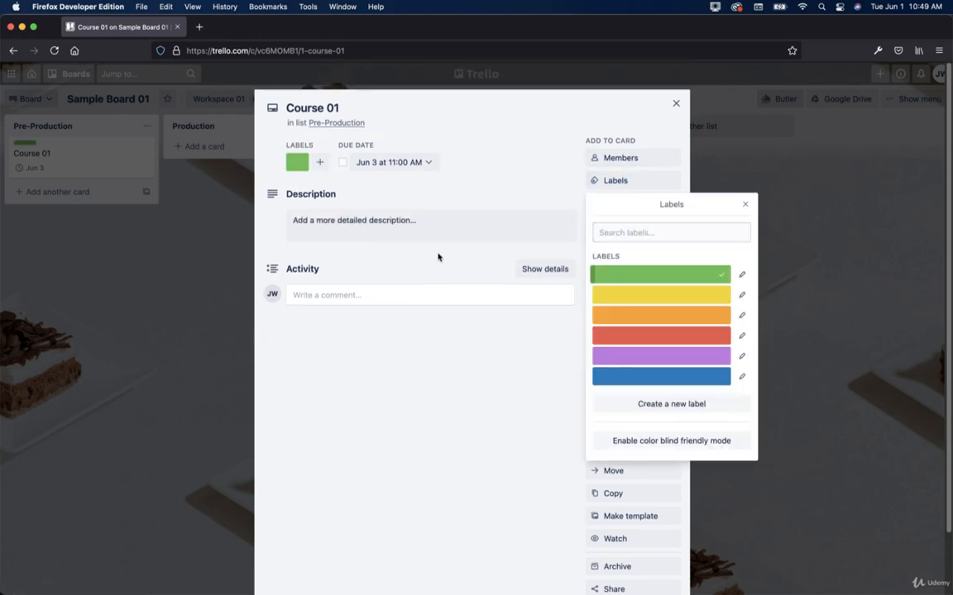
left_click(744, 205)
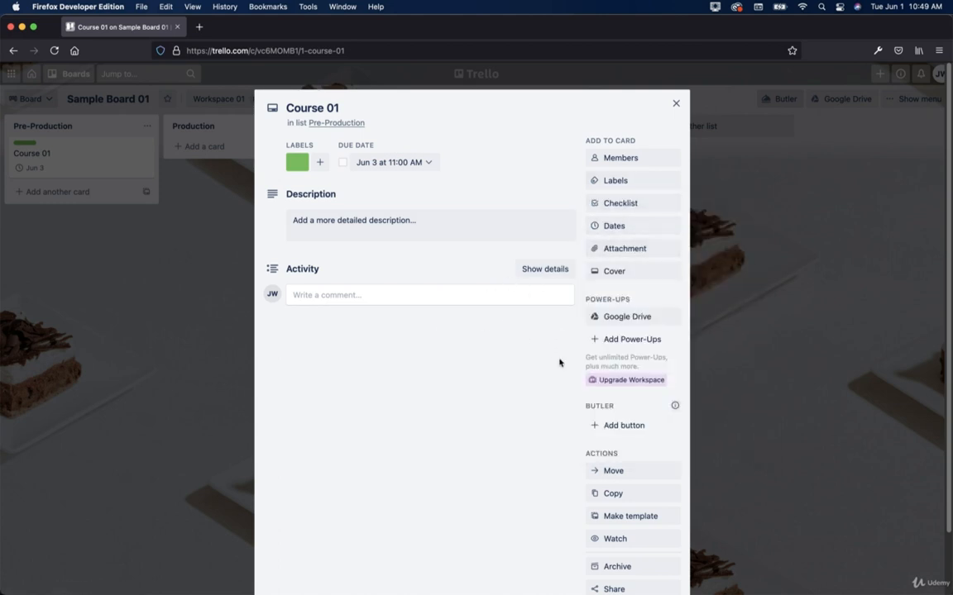
scroll(554, 379, "down", 2)
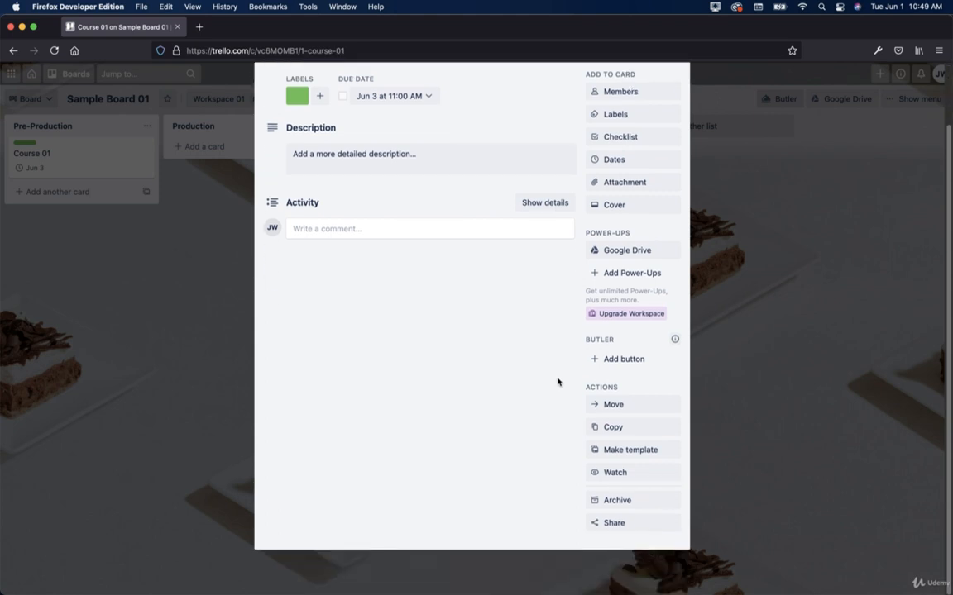
scroll(557, 382, "up", 2)
left_click(675, 97)
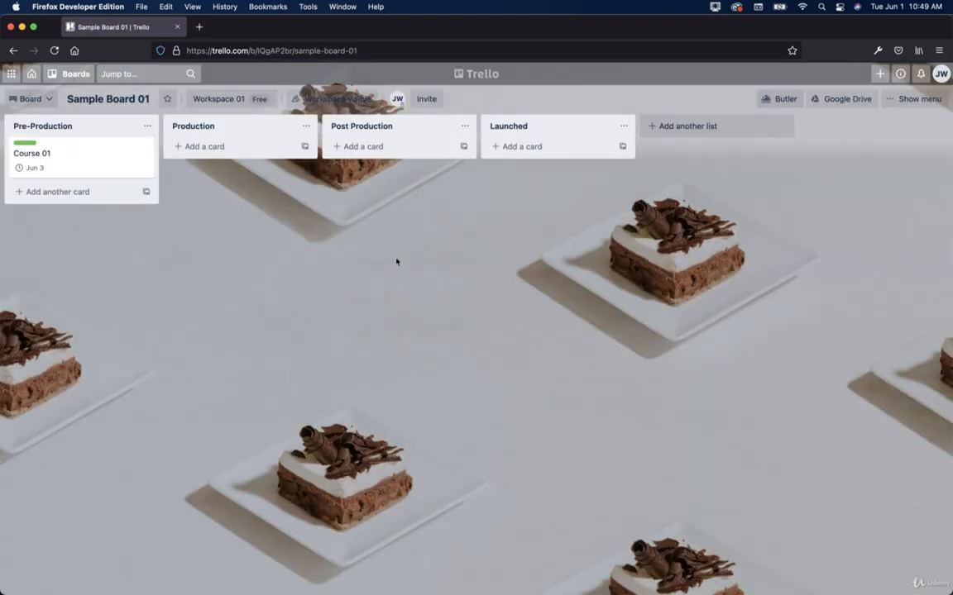
Step: Add a Butler rule: when a card is added to Pre-Production, sort it by due date ascending
left_click(34, 146)
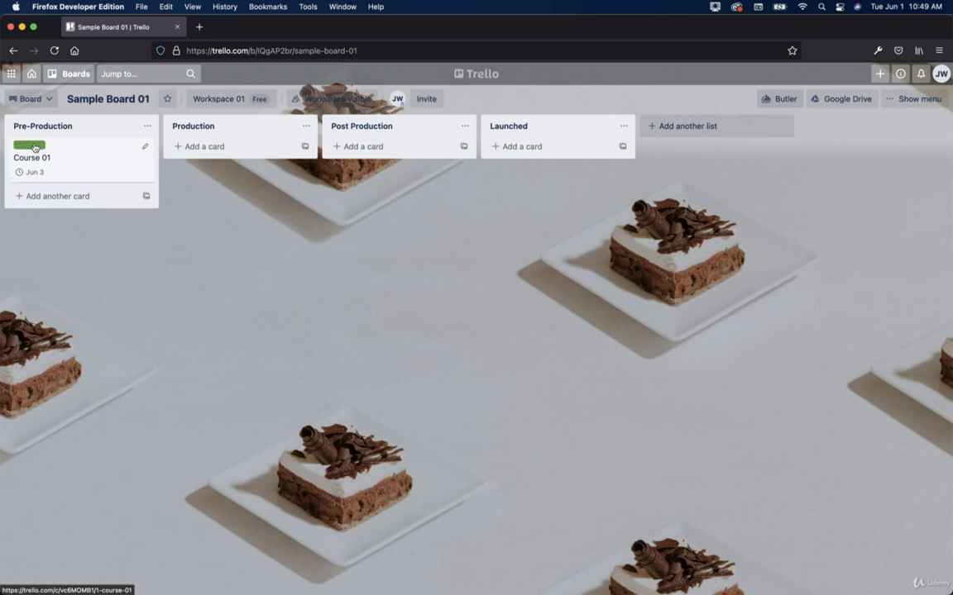
left_click(34, 146)
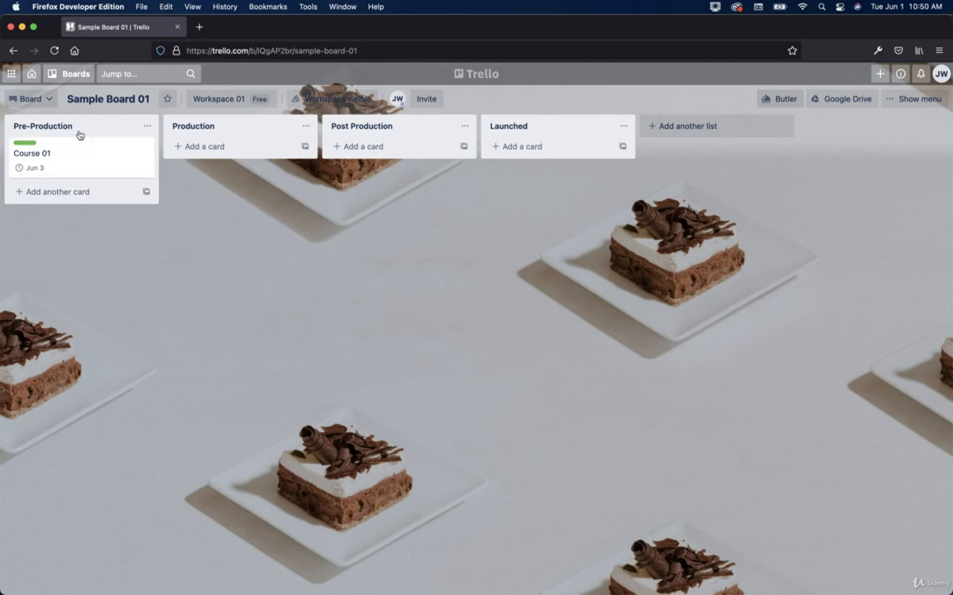
left_click(148, 128)
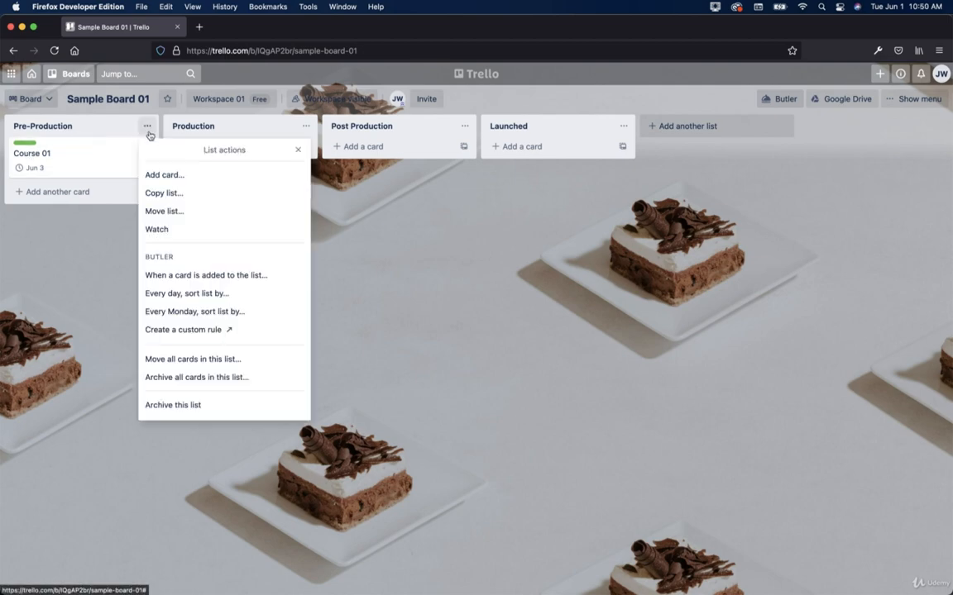
left_click(208, 276)
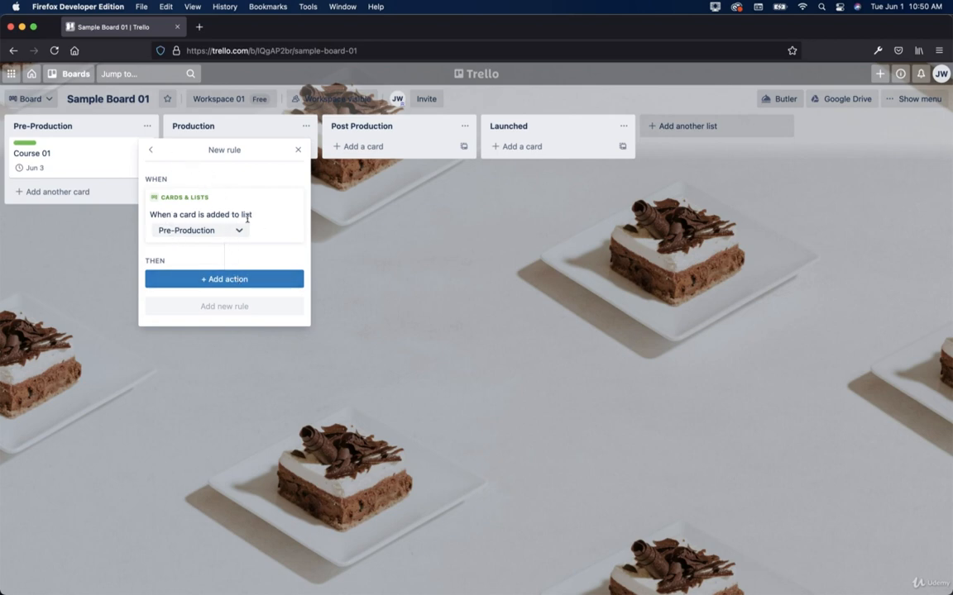
left_click(192, 279)
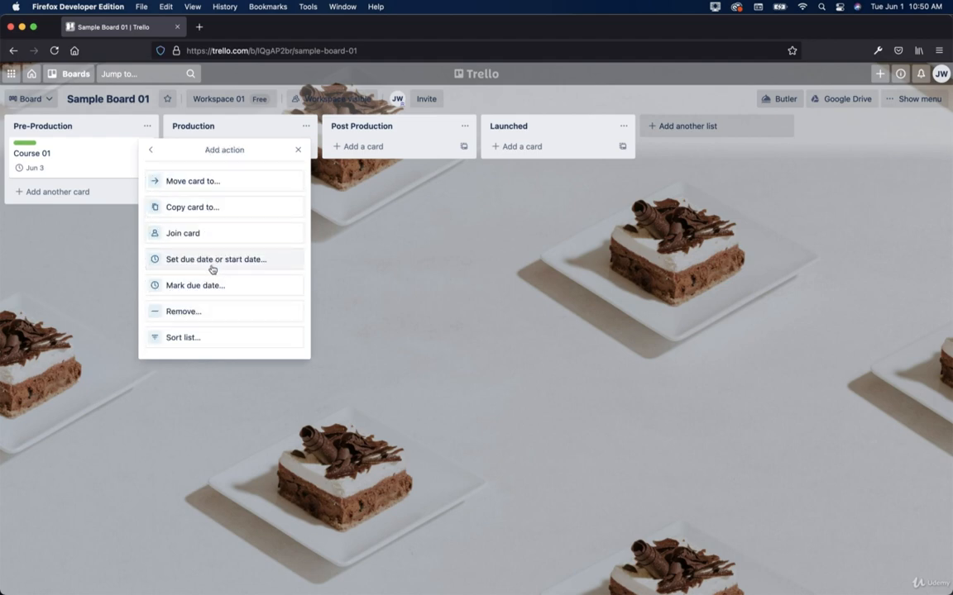
left_click(192, 337)
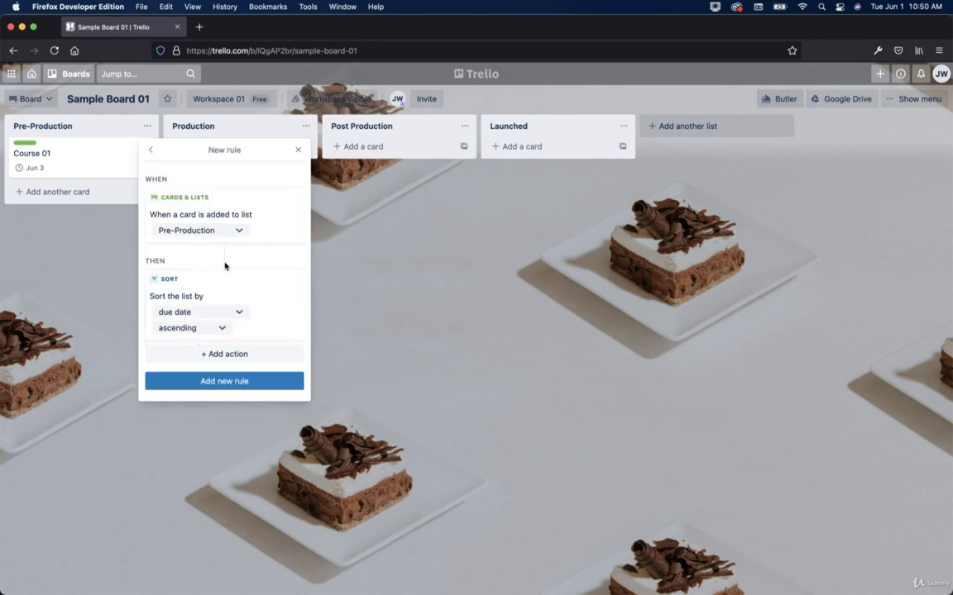
left_click(236, 381)
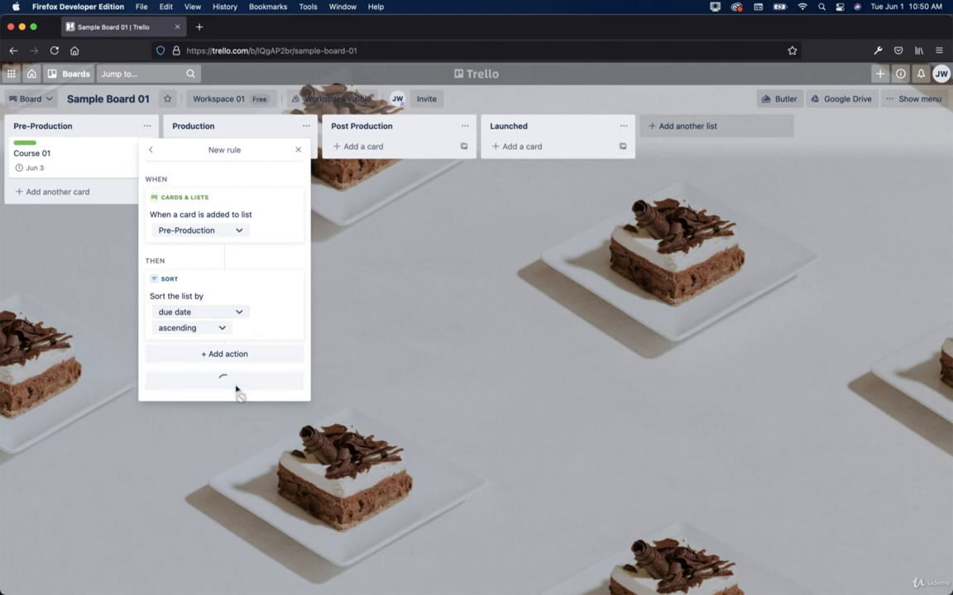
left_click(297, 150)
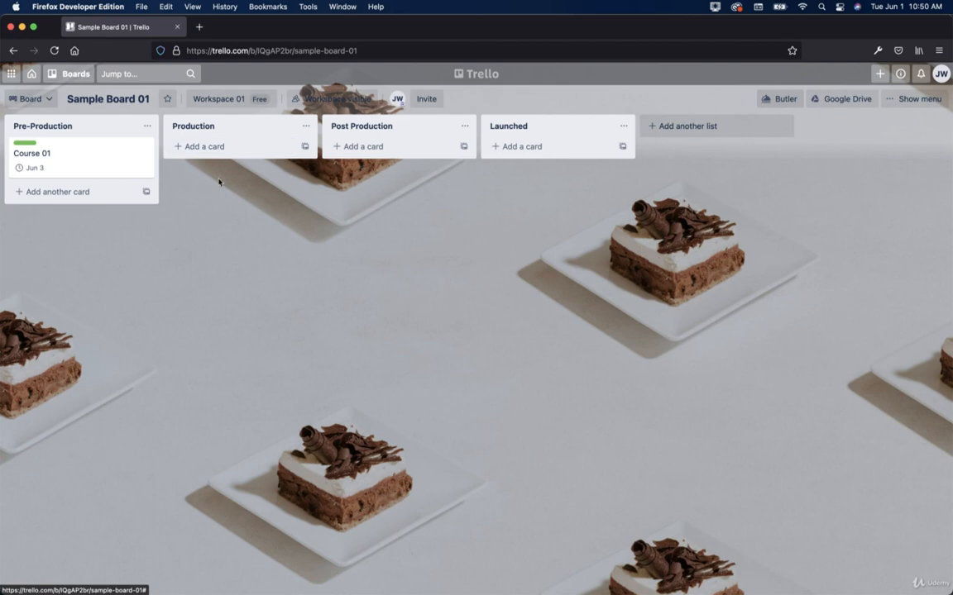
Step: Add a 'Course 02' card to the Pre-Production list
left_click(59, 191)
type("Course 02")
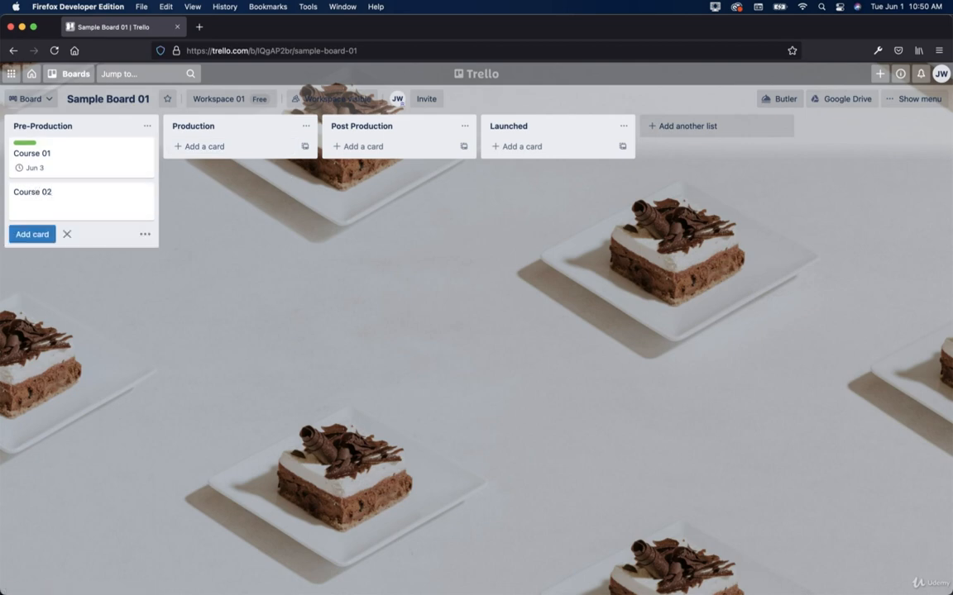
left_click(145, 234)
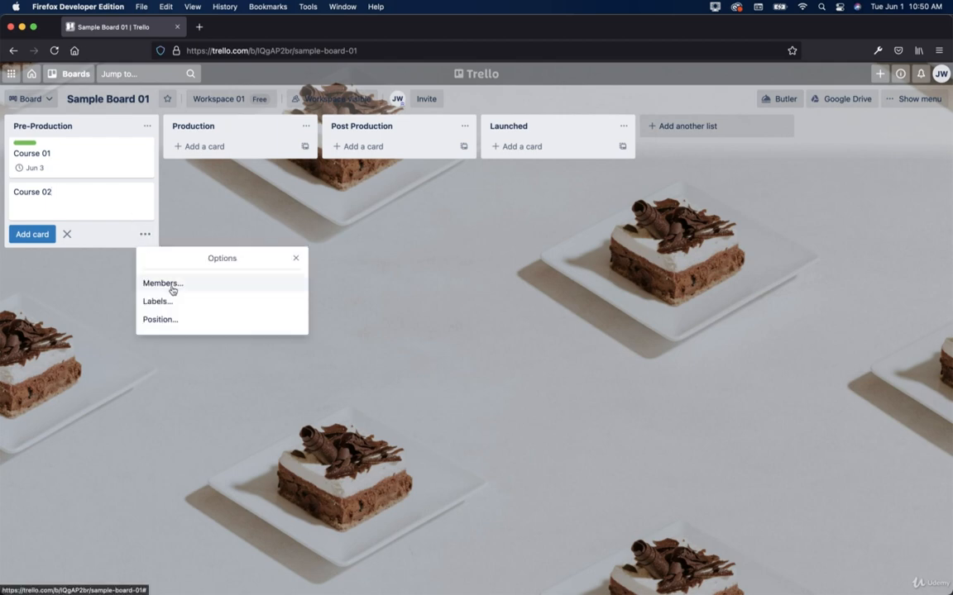
left_click(91, 204)
left_click(43, 231)
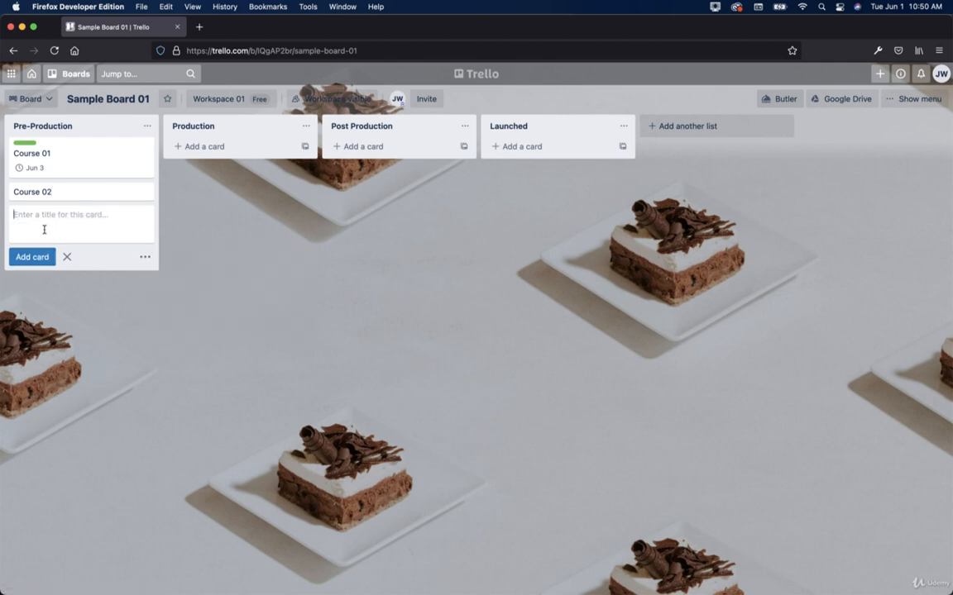
Step: Set the Course 02 due date to June 7
left_click(144, 191)
left_click(189, 311)
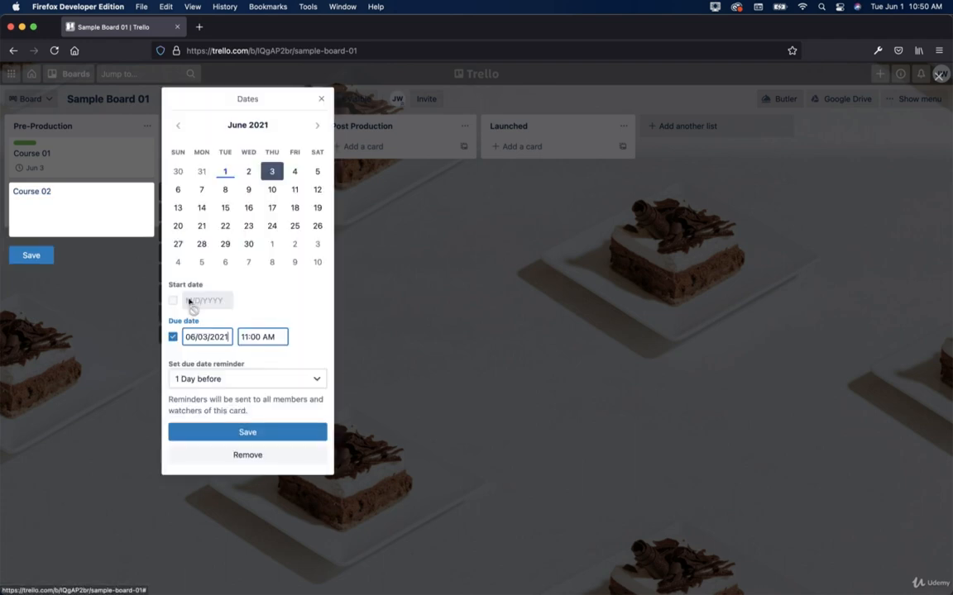
left_click(201, 189)
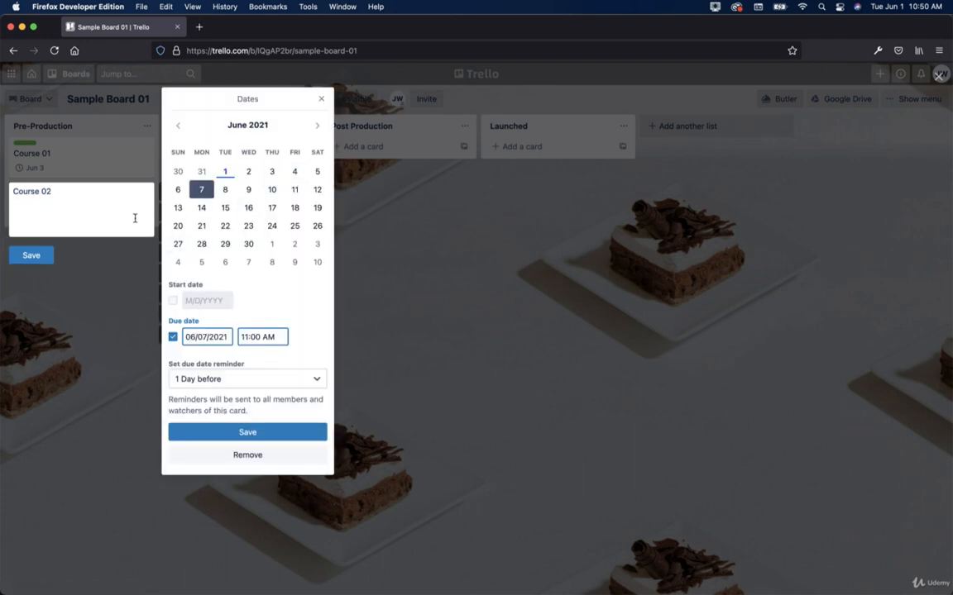
left_click(220, 432)
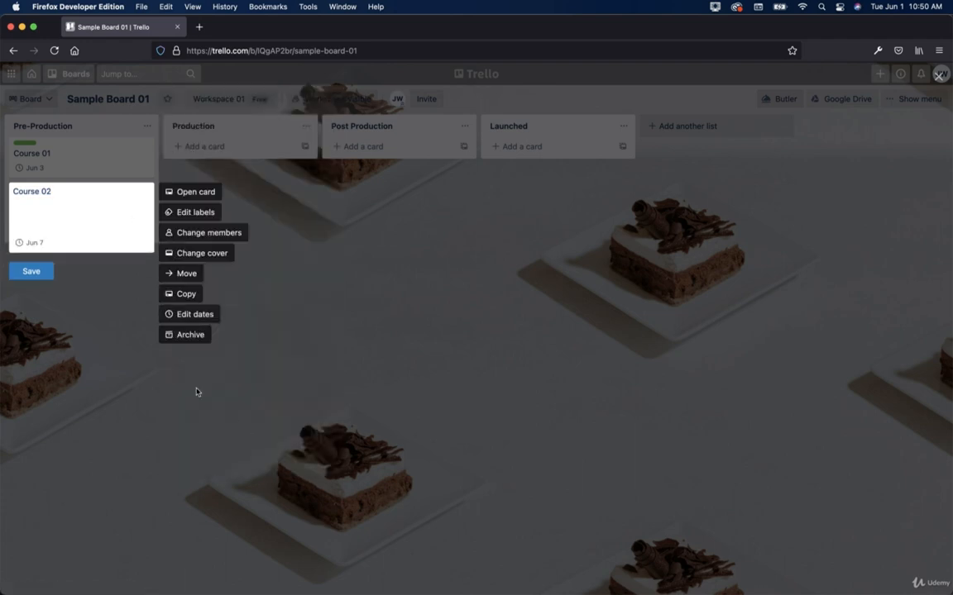
left_click(26, 277)
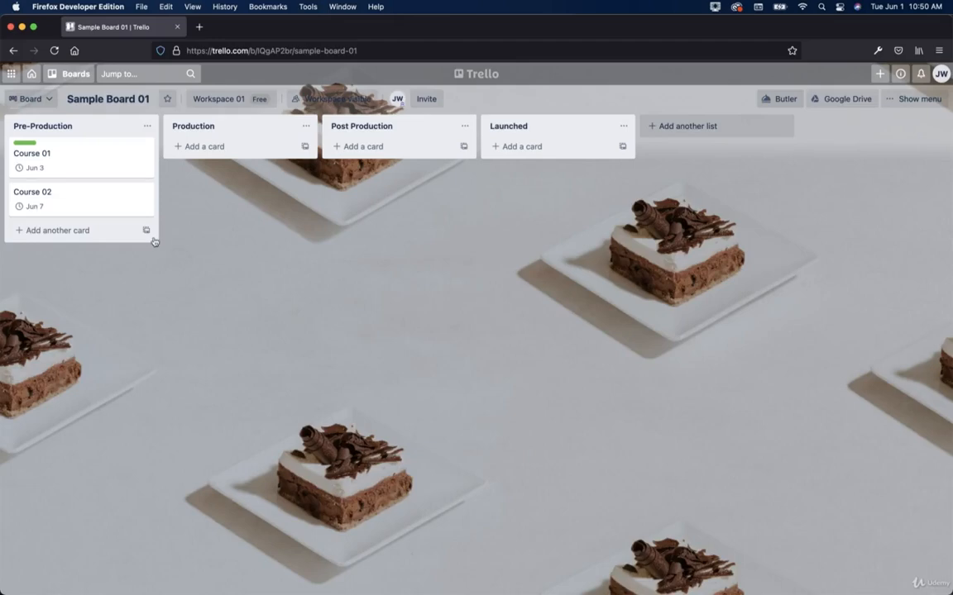
Step: Add a 'Course 03' card to the Pre-Production list
left_click(148, 127)
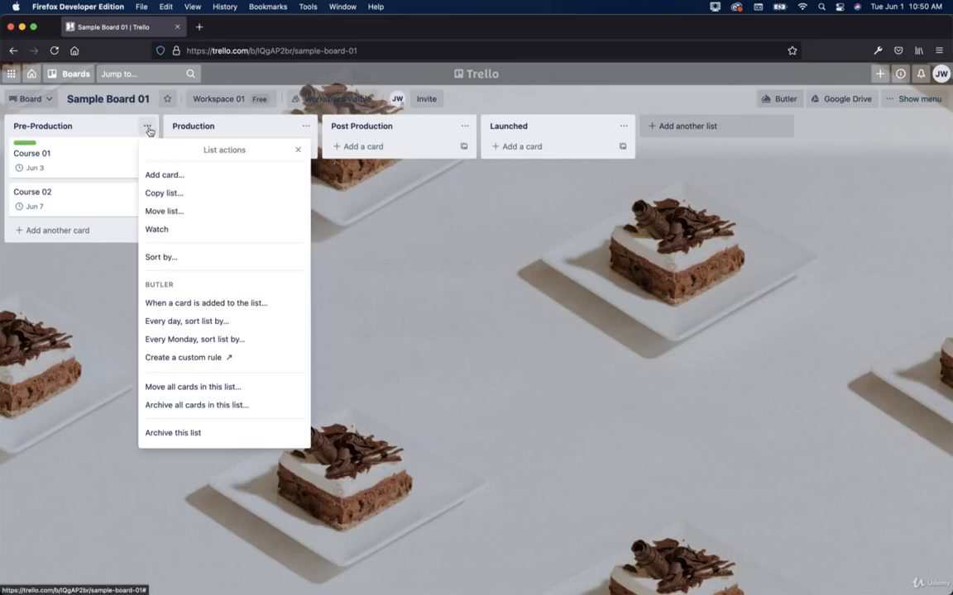
left_click(148, 127)
left_click(91, 231)
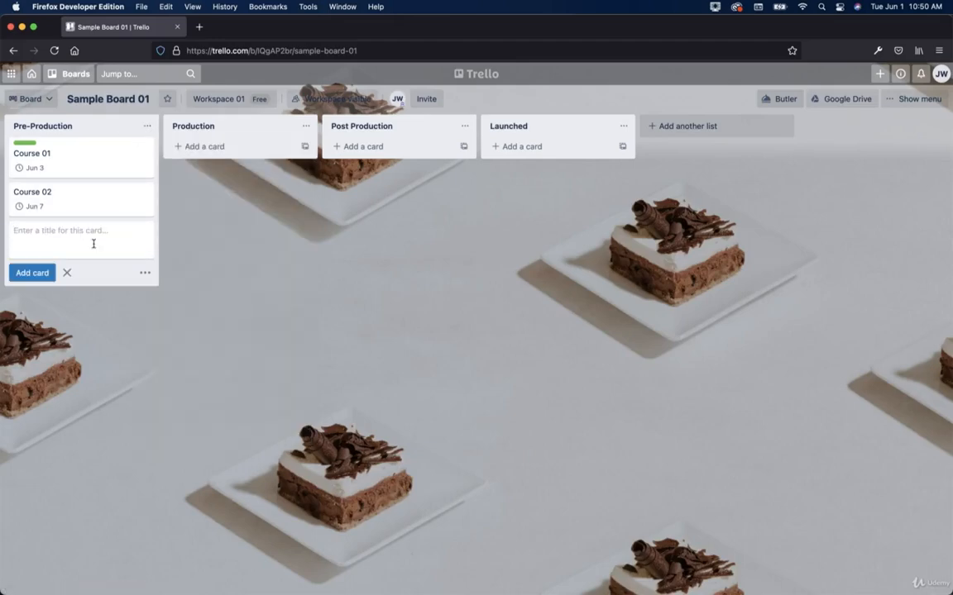
type("Course 03")
key("Return")
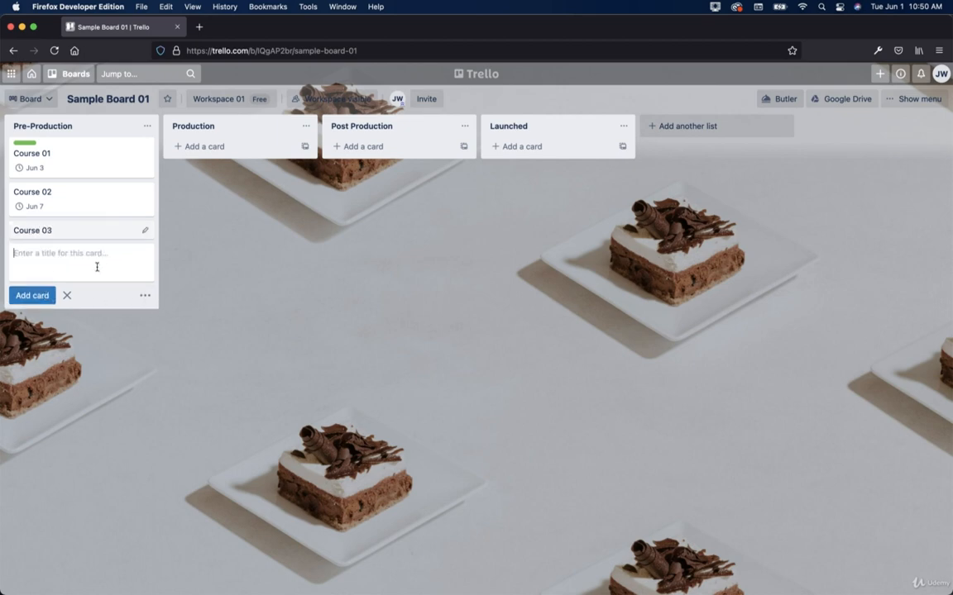
Step: Set the Course 03 due date to June 1
left_click(145, 231)
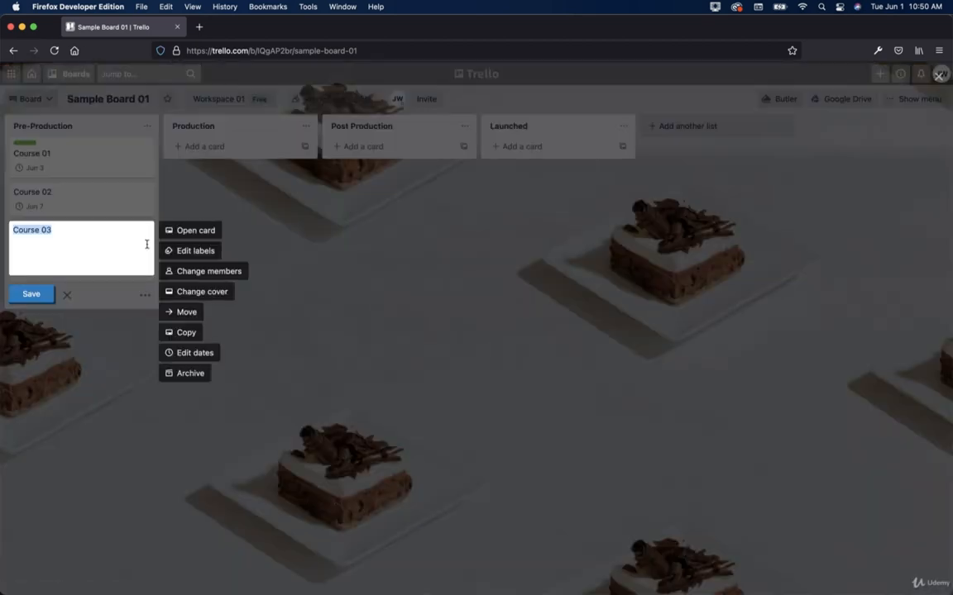
left_click(188, 352)
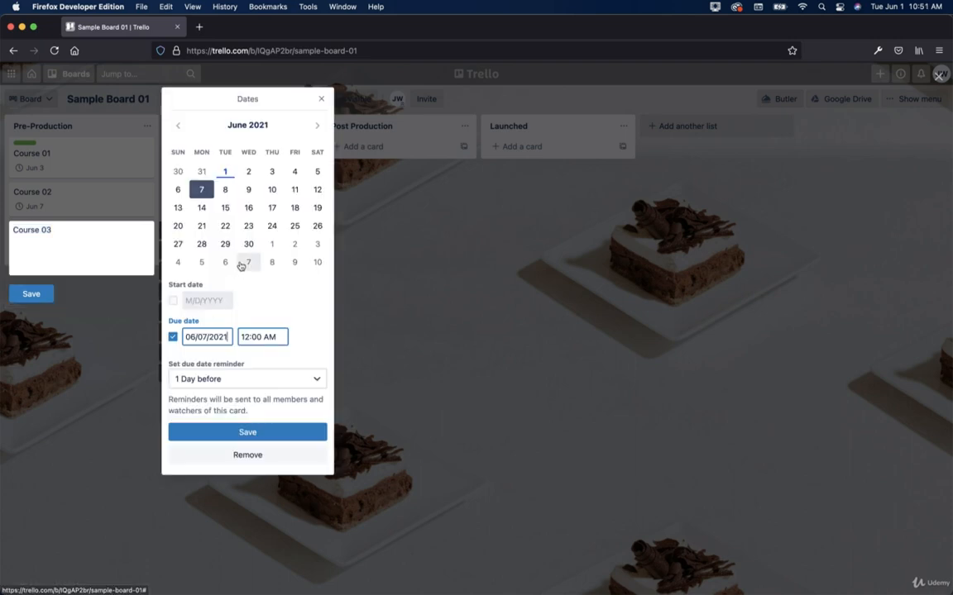
left_click(224, 171)
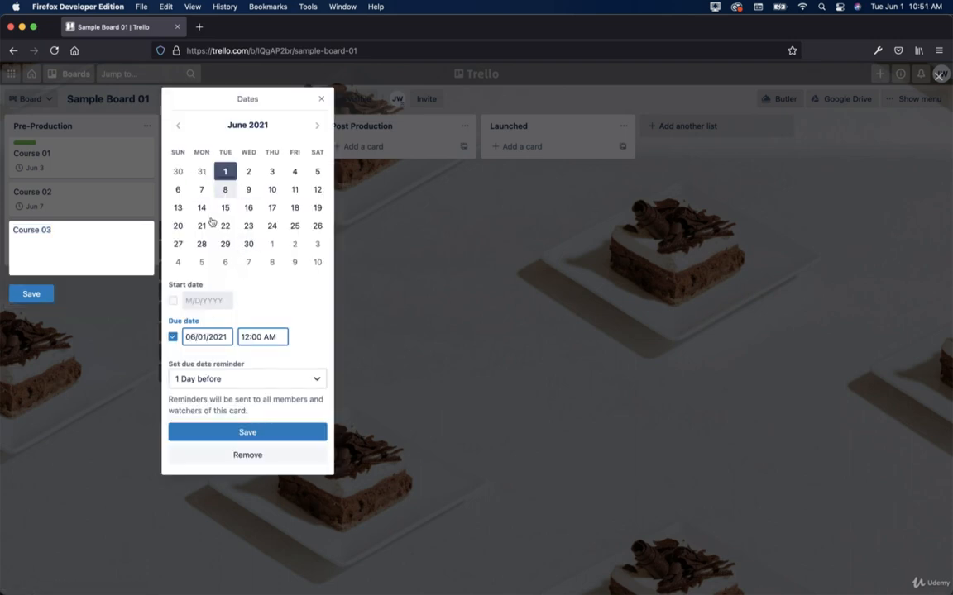
left_click(247, 432)
left_click(31, 310)
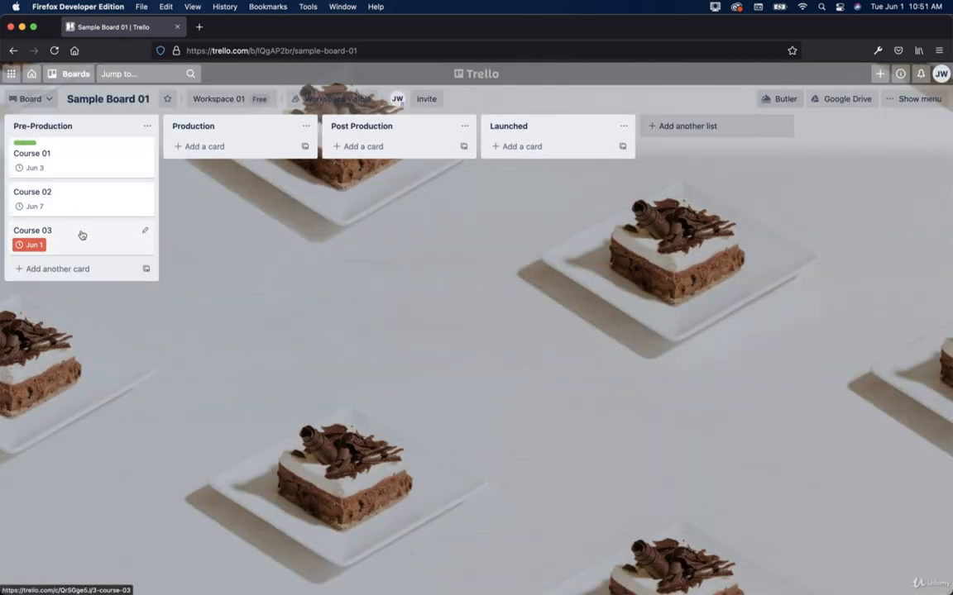
left_click(146, 126)
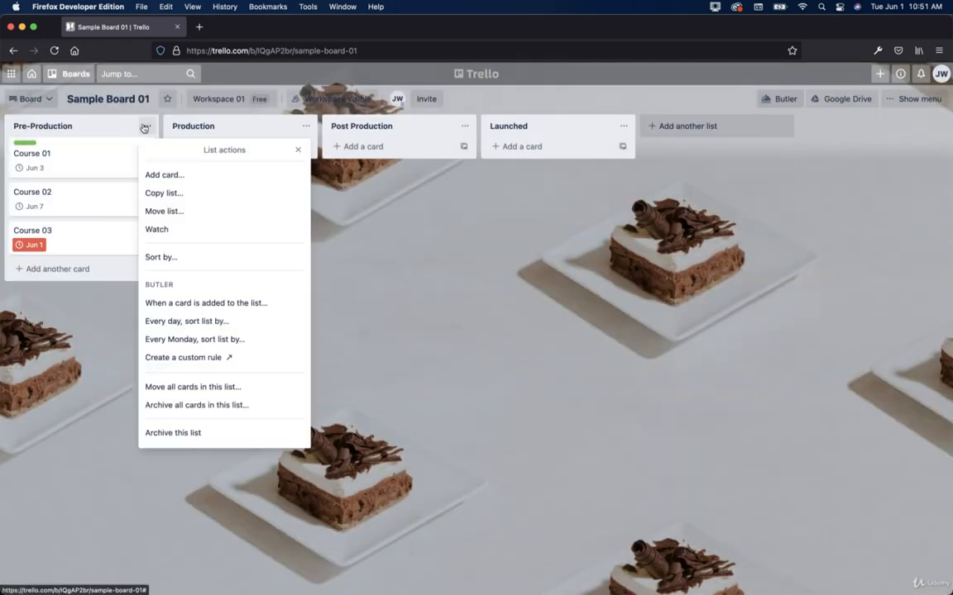
Step: Build a card-added trigger rule whose action sorts Pre-Production by due date ascending
left_click(179, 306)
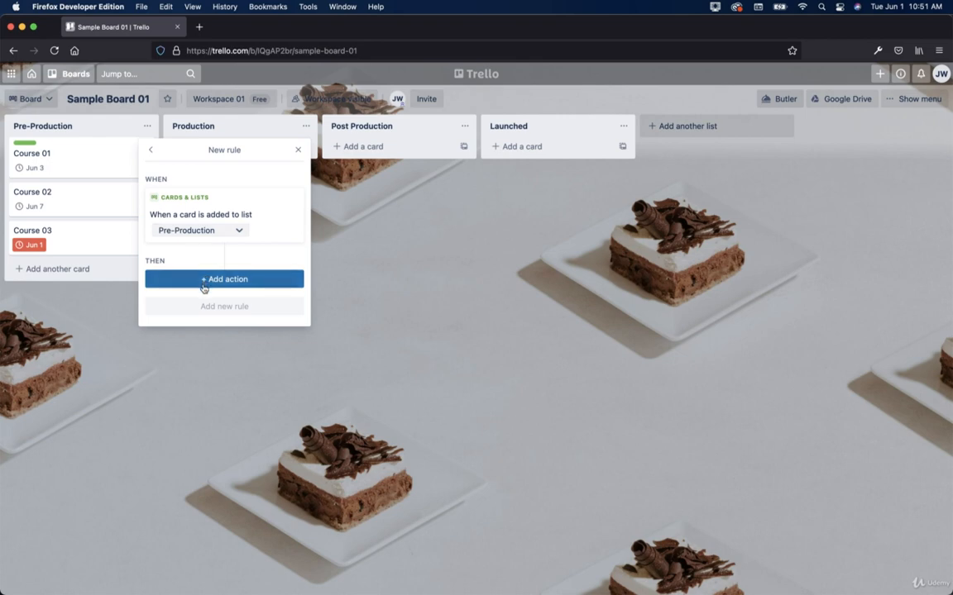
left_click(206, 279)
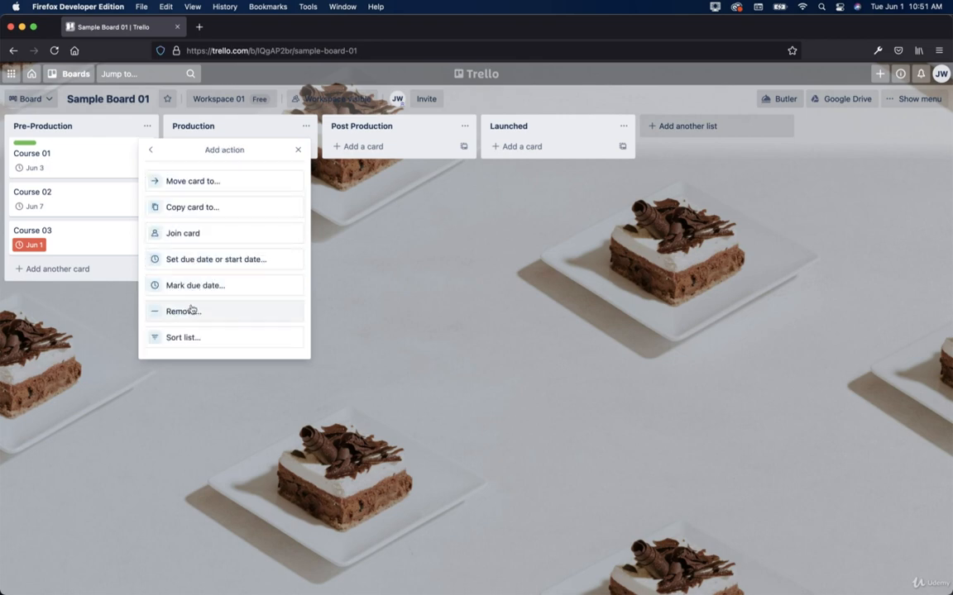
left_click(187, 337)
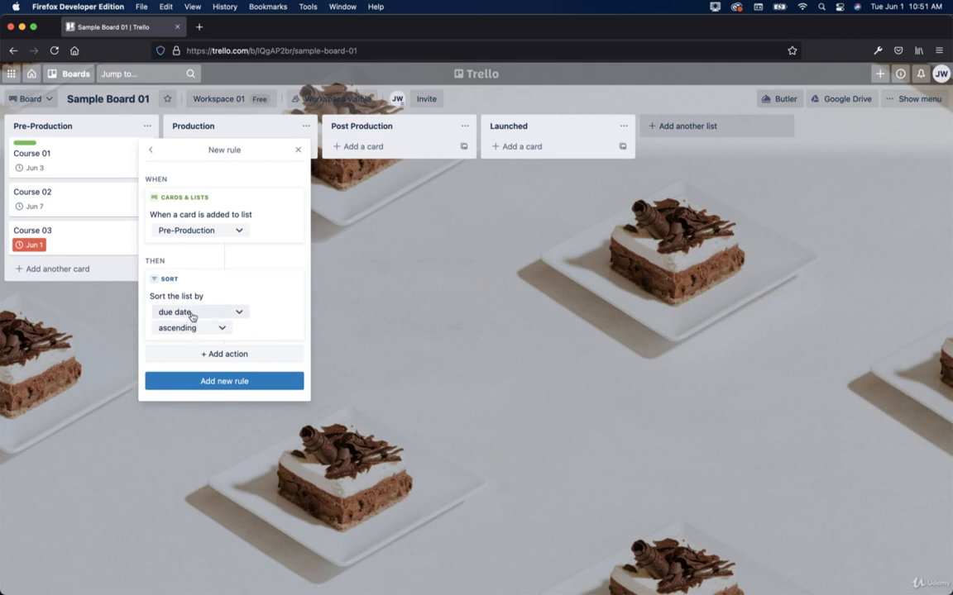
left_click(190, 327)
left_click(178, 348)
left_click(240, 356)
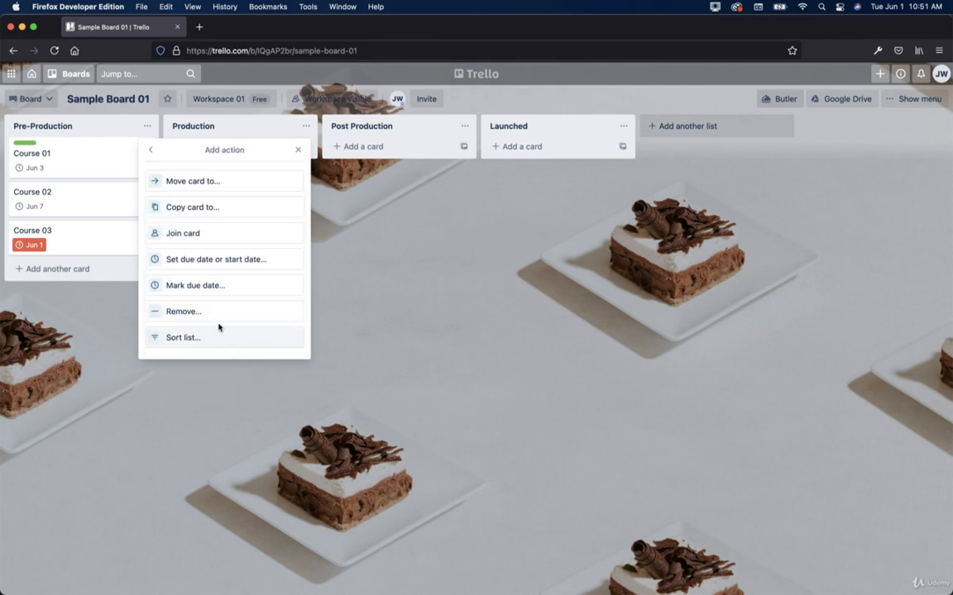
left_click(152, 154)
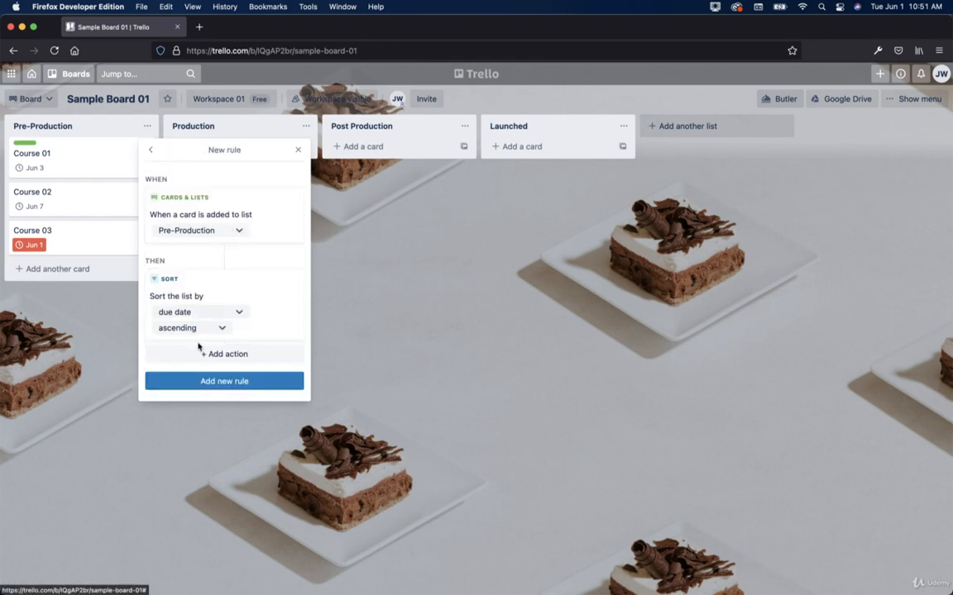
Step: Save the new sorting rule and view the board's saved rules
triple_click(220, 151)
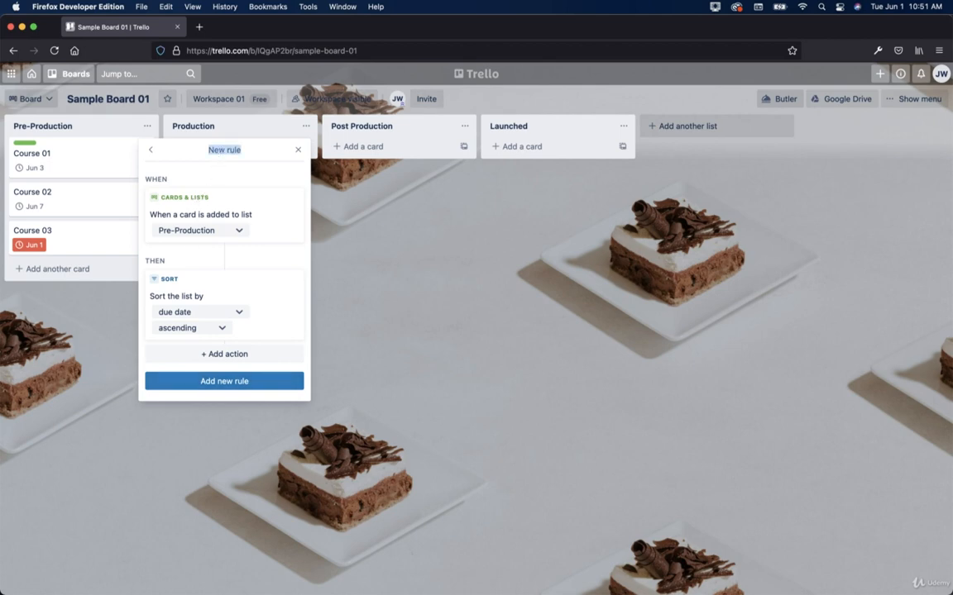
left_click(246, 153)
left_click(263, 383)
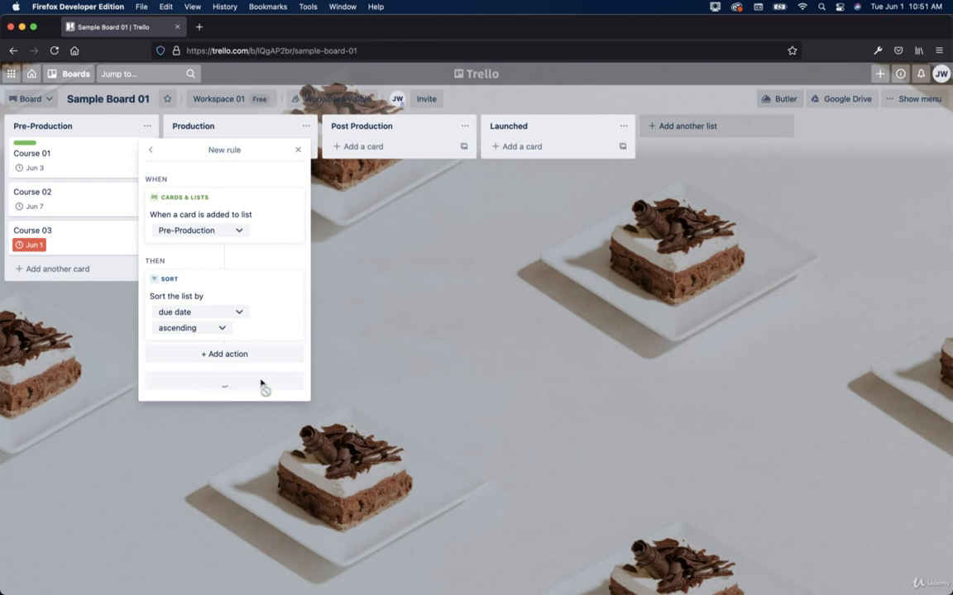
left_click(214, 296)
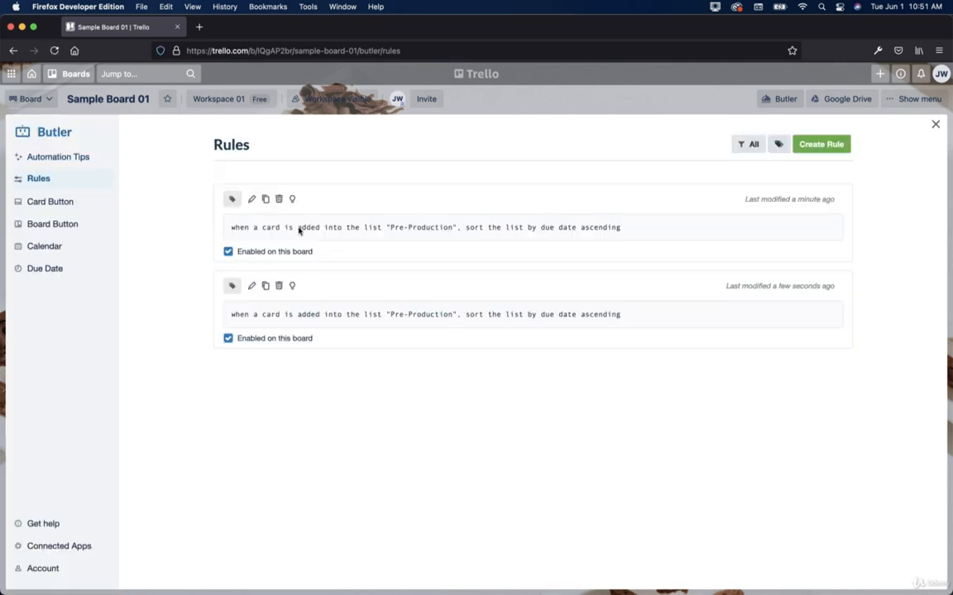
Step: Remove the duplicate sorting rule, then return to Sample Board 01 via the Workspace 01 page
left_click(279, 200)
left_click(331, 330)
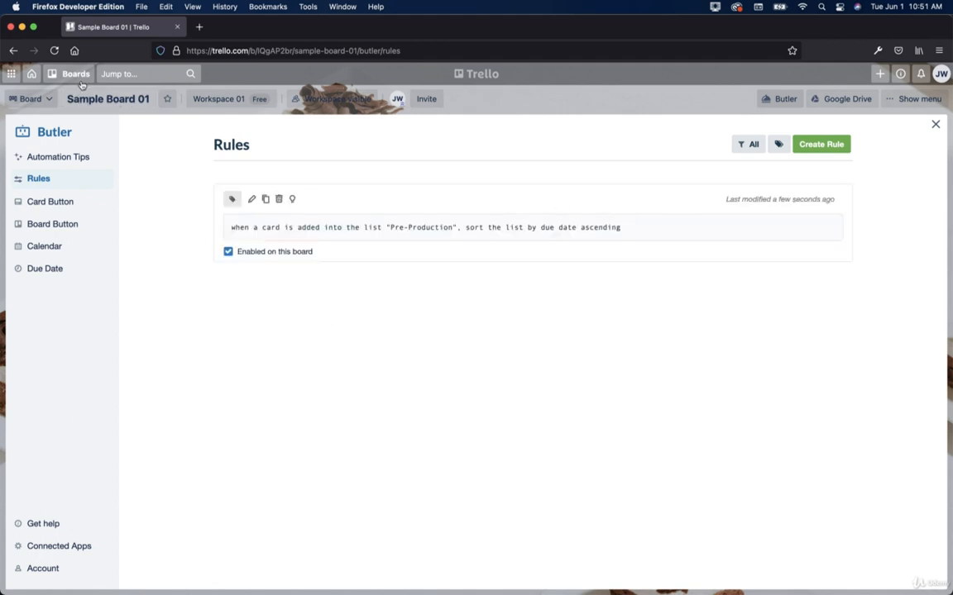
left_click(202, 100)
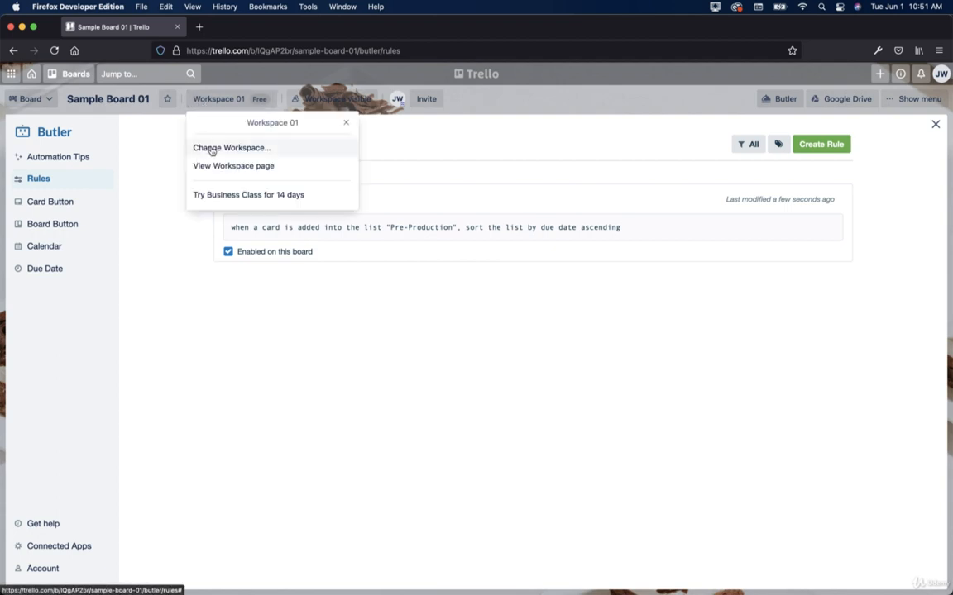
left_click(208, 171)
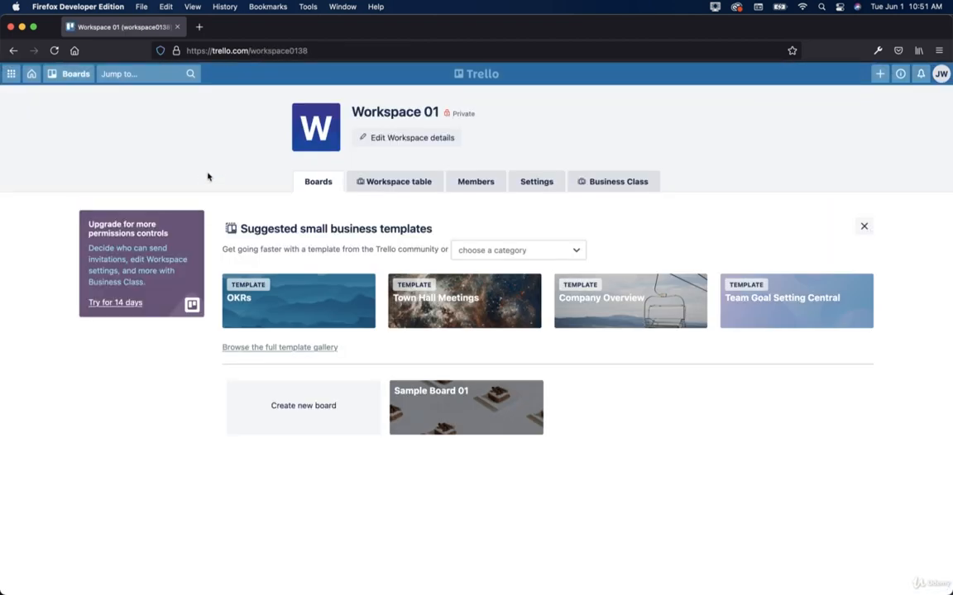
left_click(439, 407)
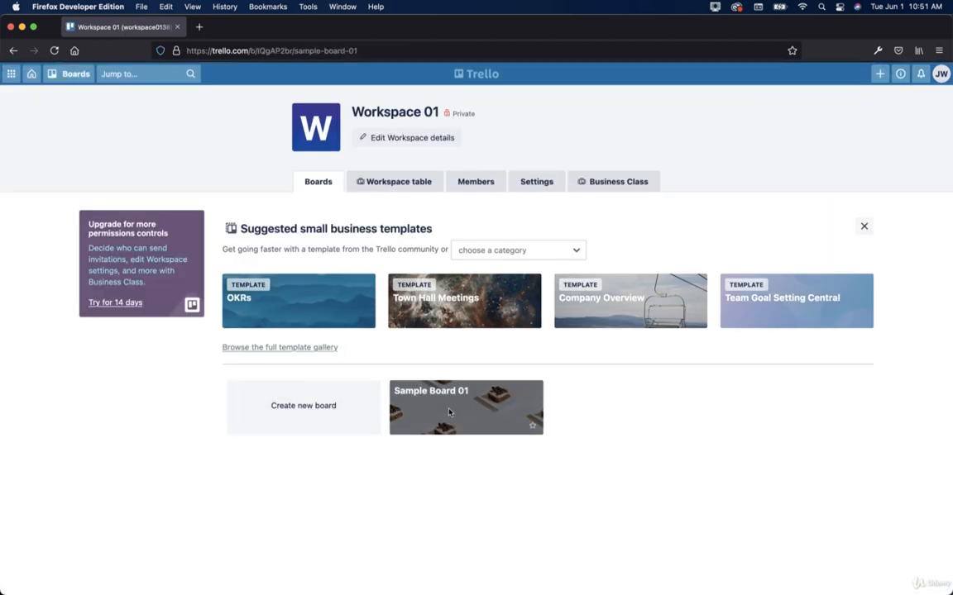
left_click(148, 126)
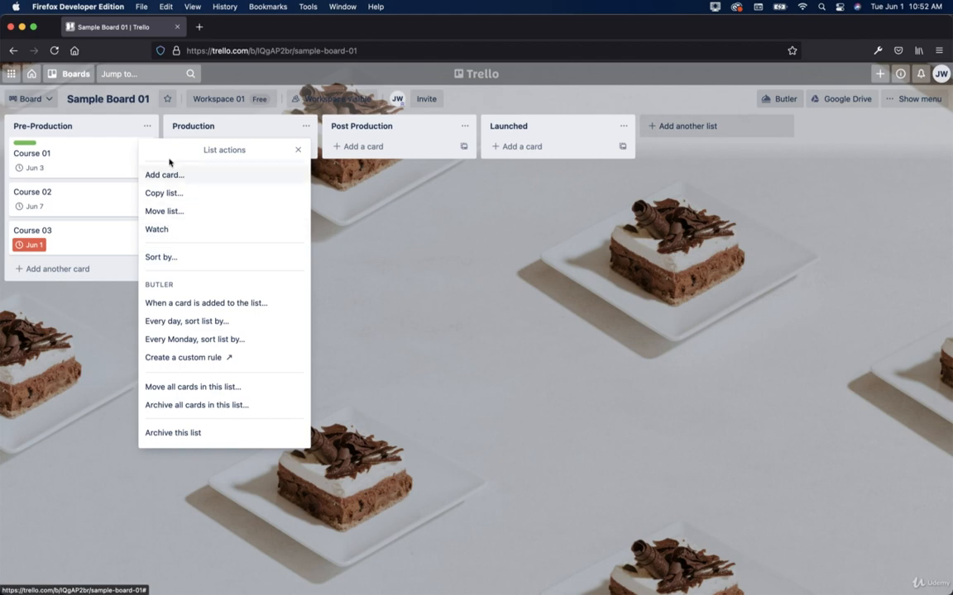
Step: From the Course 03 card's Butler section, start creating a custom card button
left_click(88, 235)
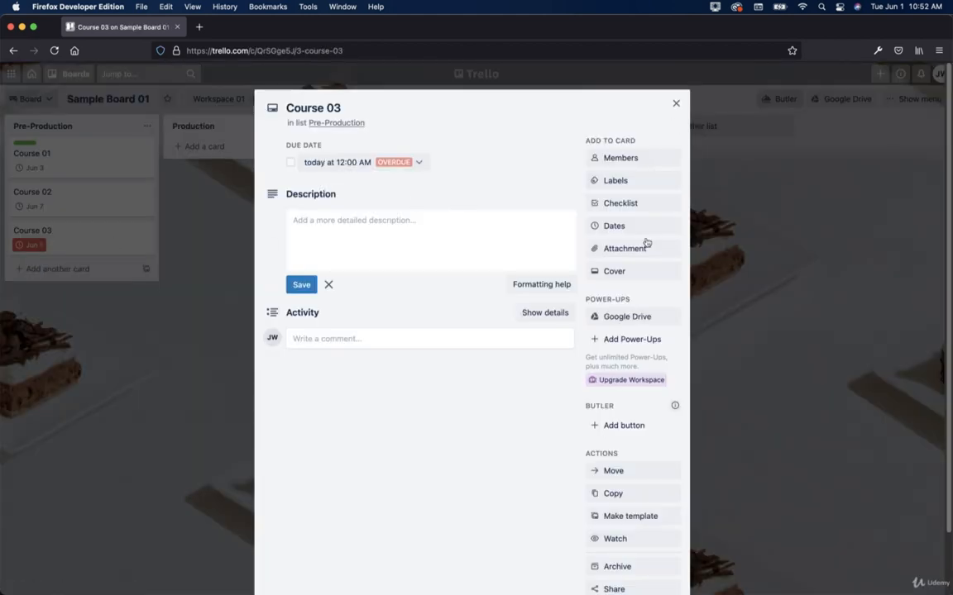
scroll(631, 370, "down", 2)
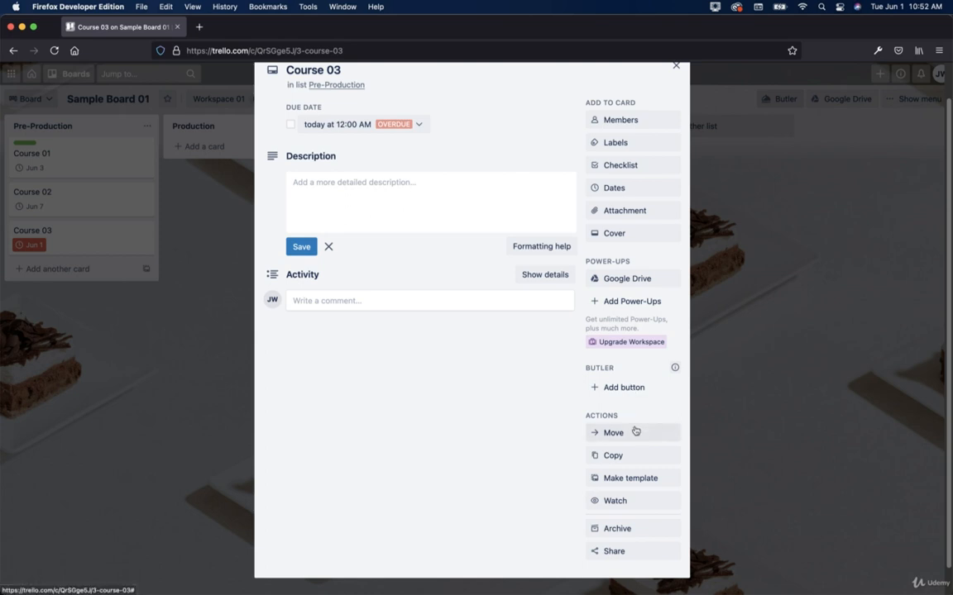
scroll(634, 429, "down", 2)
left_click(631, 358)
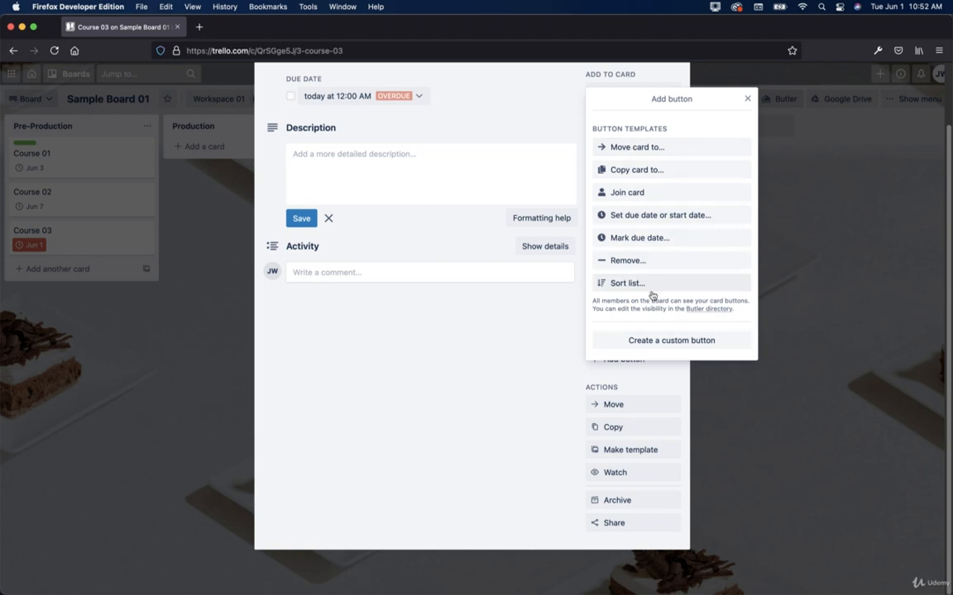
left_click(660, 340)
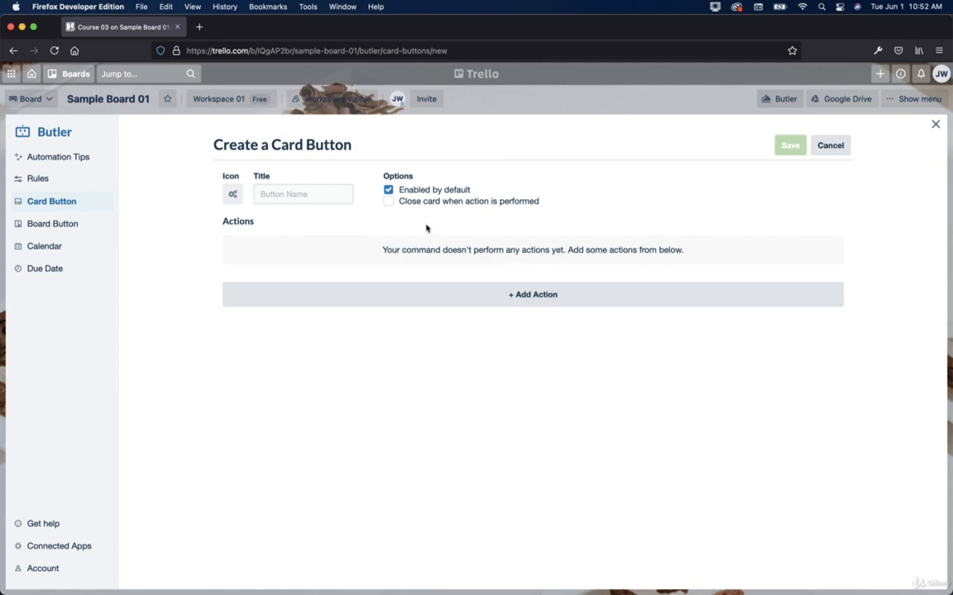
Step: Name the button 'Sort Due Date', give it a sort-by-due-date-ascending action, and save it
left_click(301, 192)
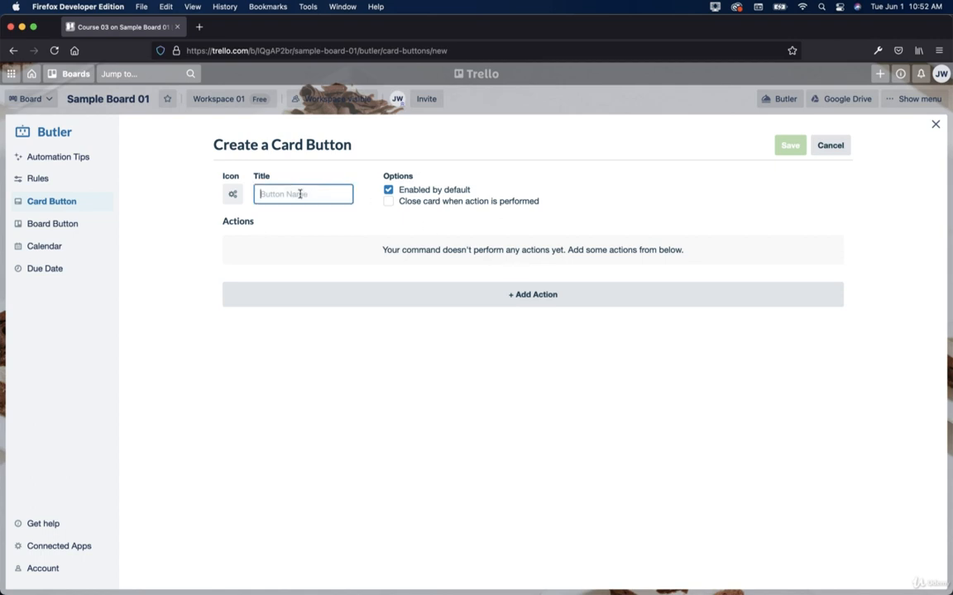
type("Sort Due Date")
left_click(506, 302)
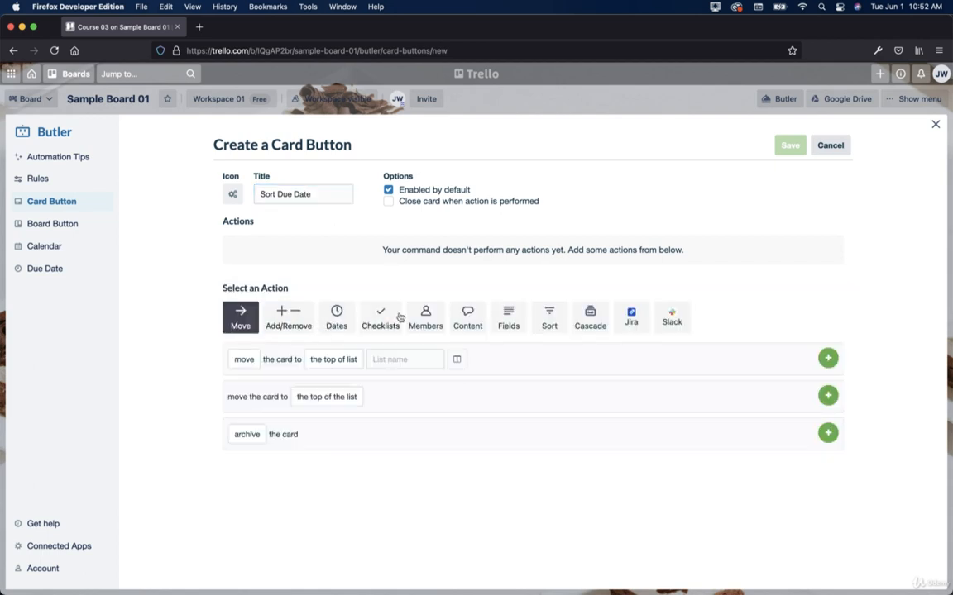
left_click(550, 319)
left_click(305, 359)
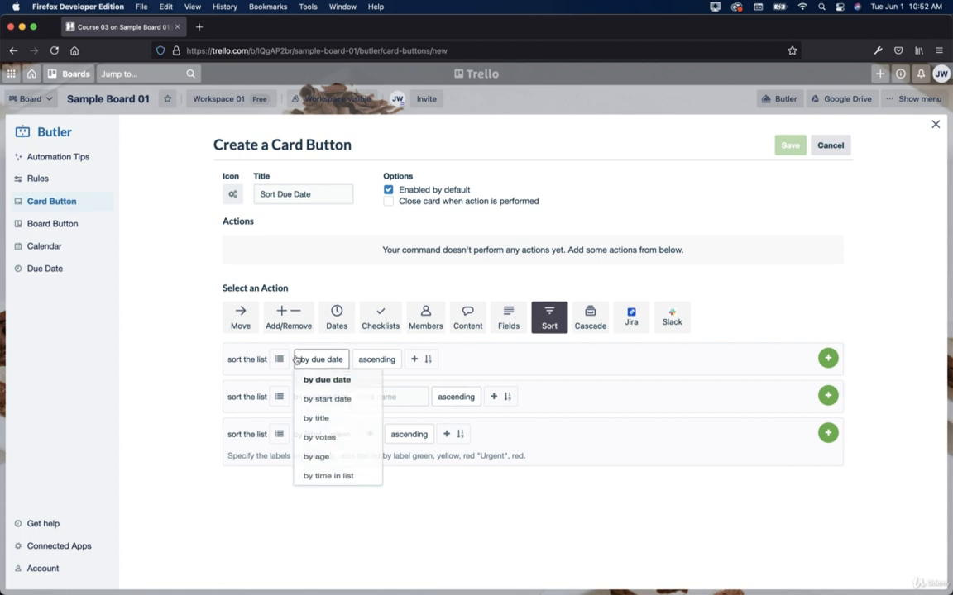
left_click(383, 359)
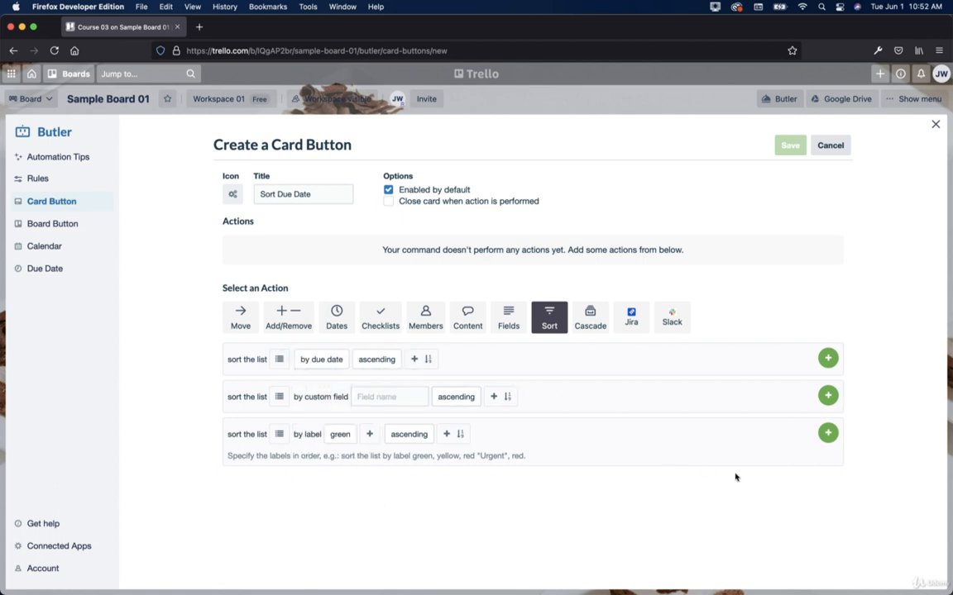
left_click(393, 434)
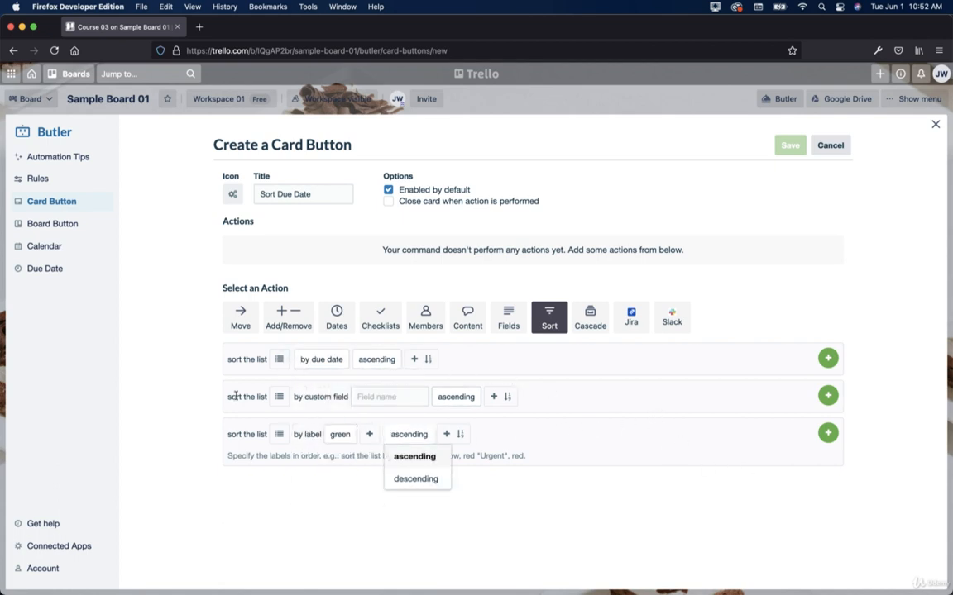
left_click(238, 396)
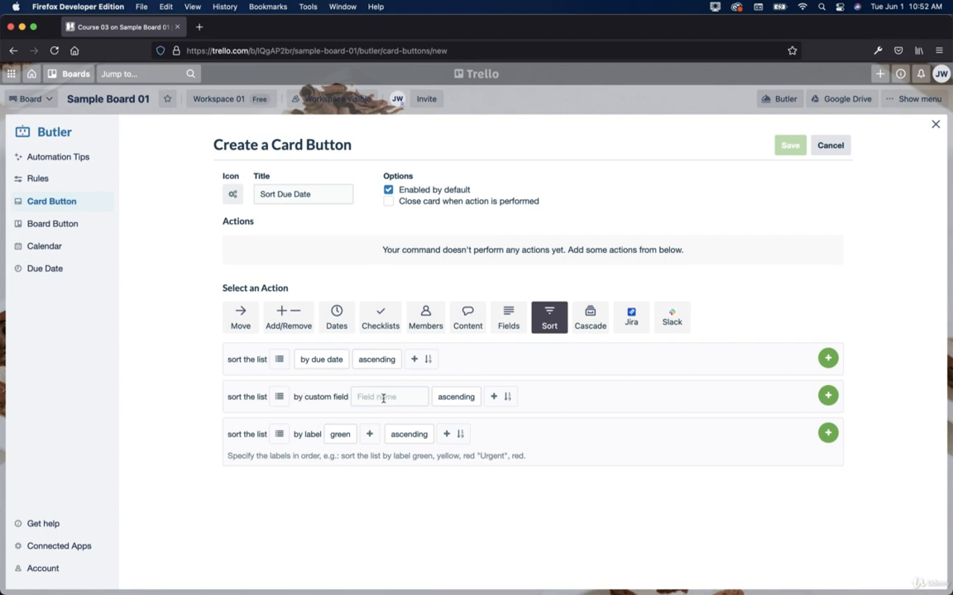
left_click(829, 356)
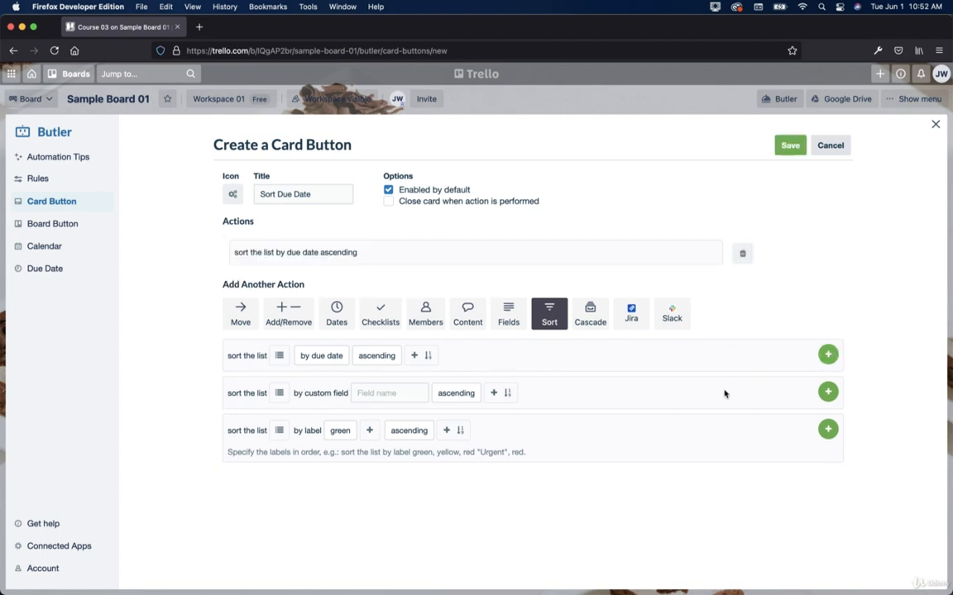
left_click(785, 146)
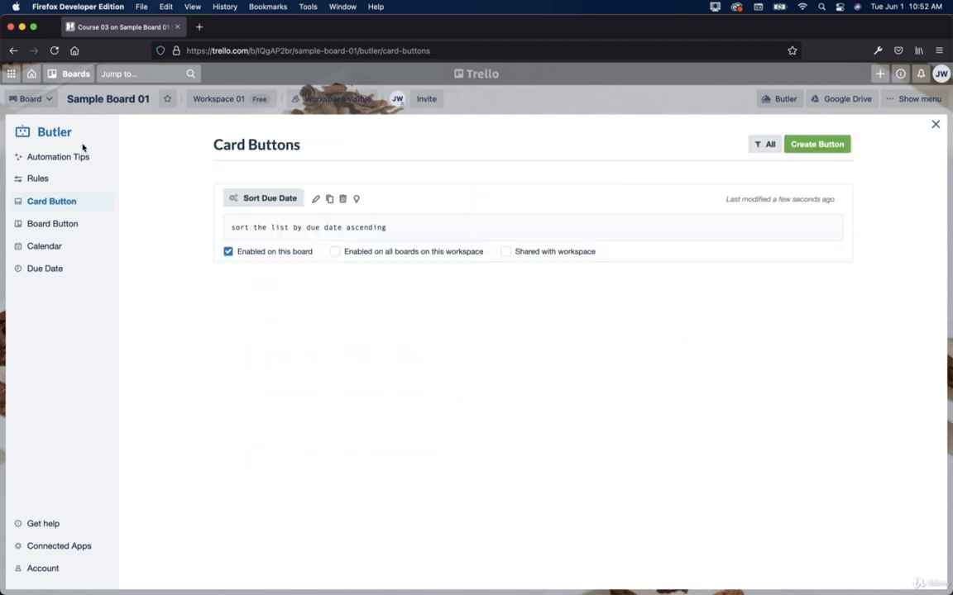
Step: Return to Sample Board 01 through the Workspace 01 page
left_click(217, 99)
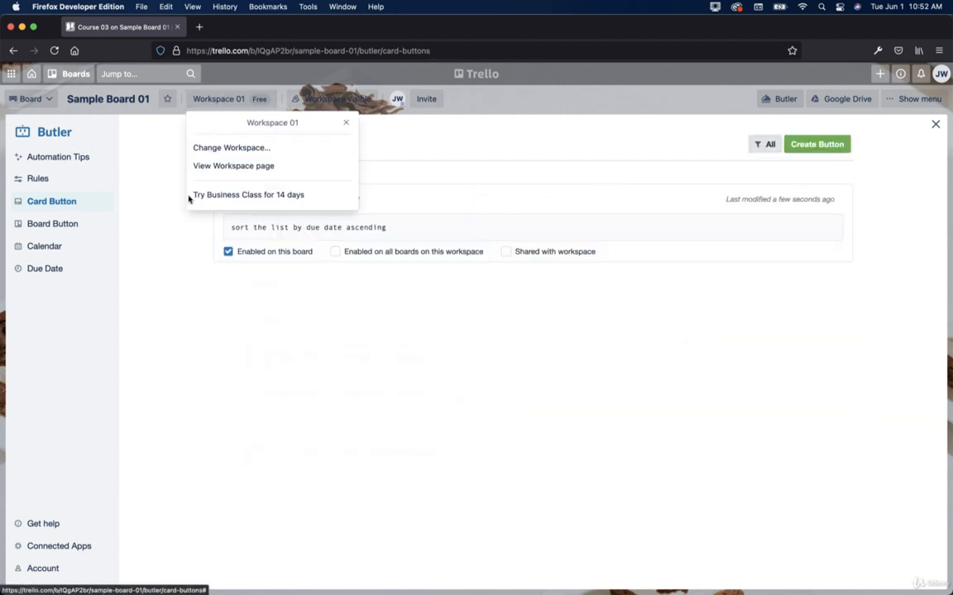
left_click(234, 165)
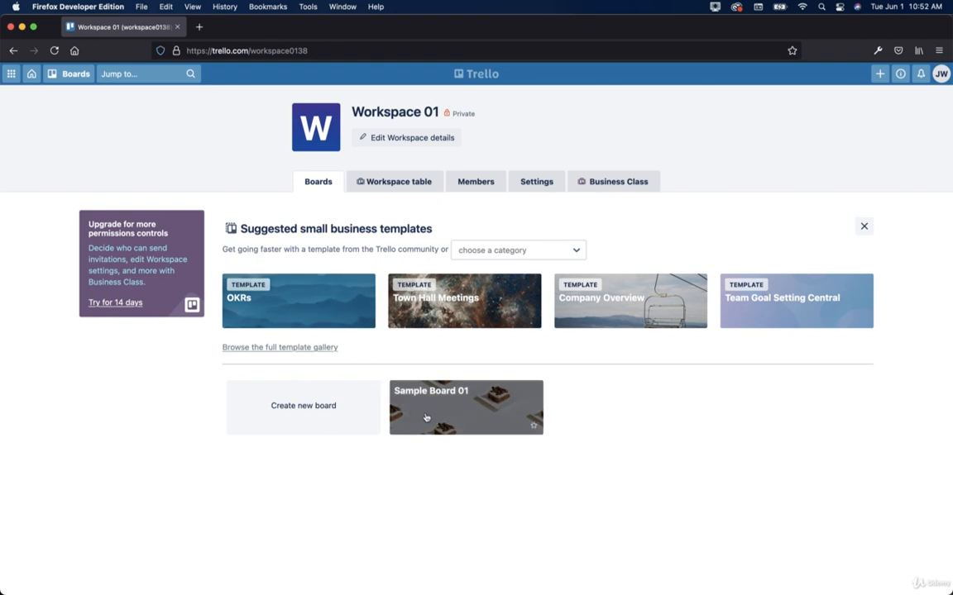
left_click(397, 389)
Step: Run Course 01's Butler 'Sort Due Date' button to reorder Pre-Production: Course 03, 01, 02
left_click(144, 235)
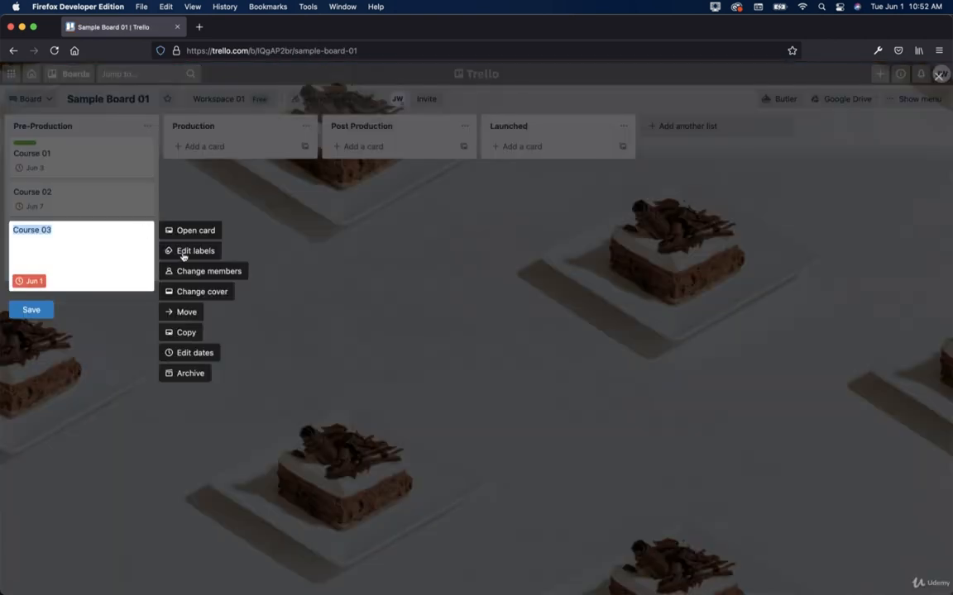
key("Escape")
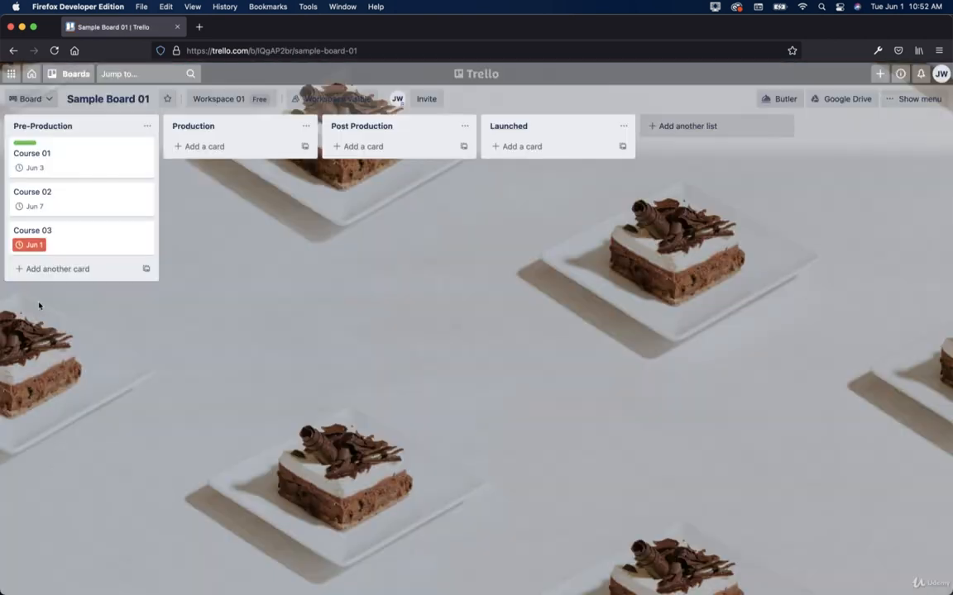
left_click(147, 126)
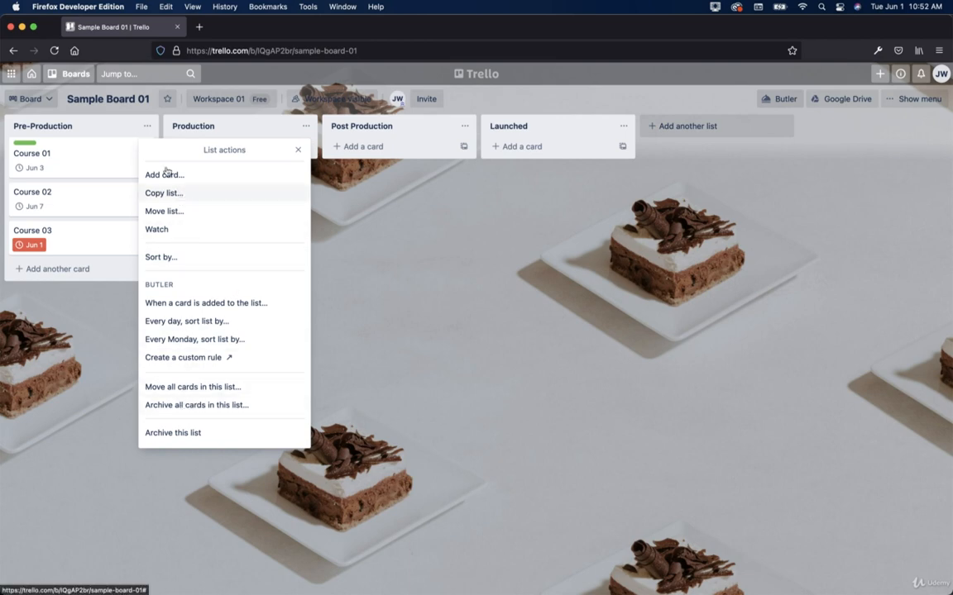
left_click(91, 147)
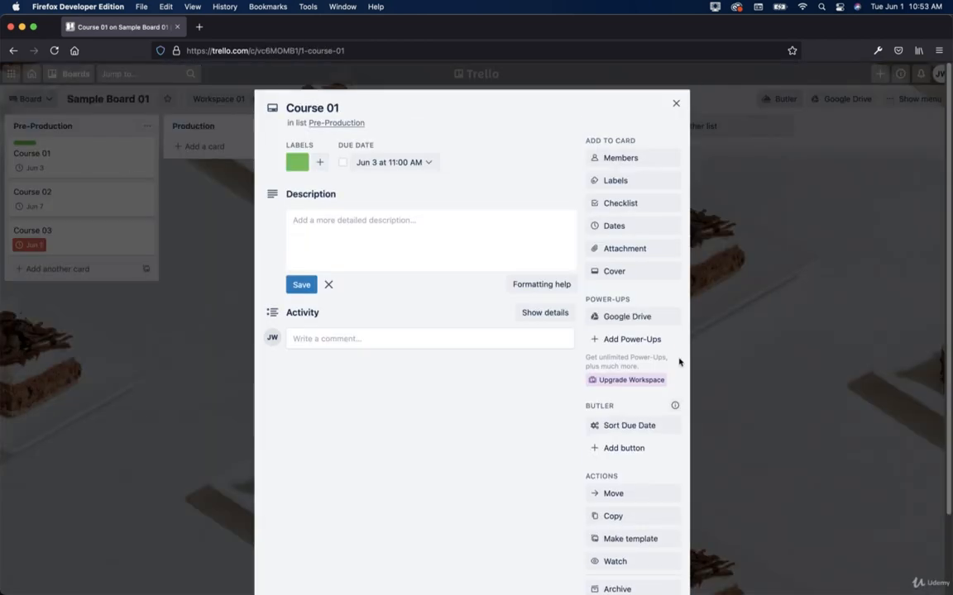
left_click(631, 430)
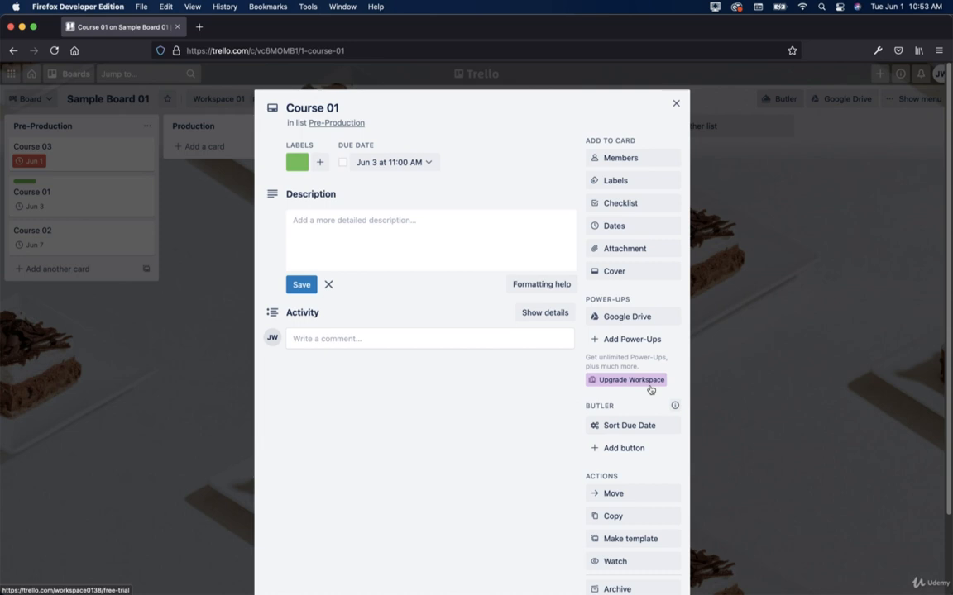
Step: Add cards Course 04, Course 05 and Course 06 to the Pre-Production list
left_click(677, 105)
left_click(44, 269)
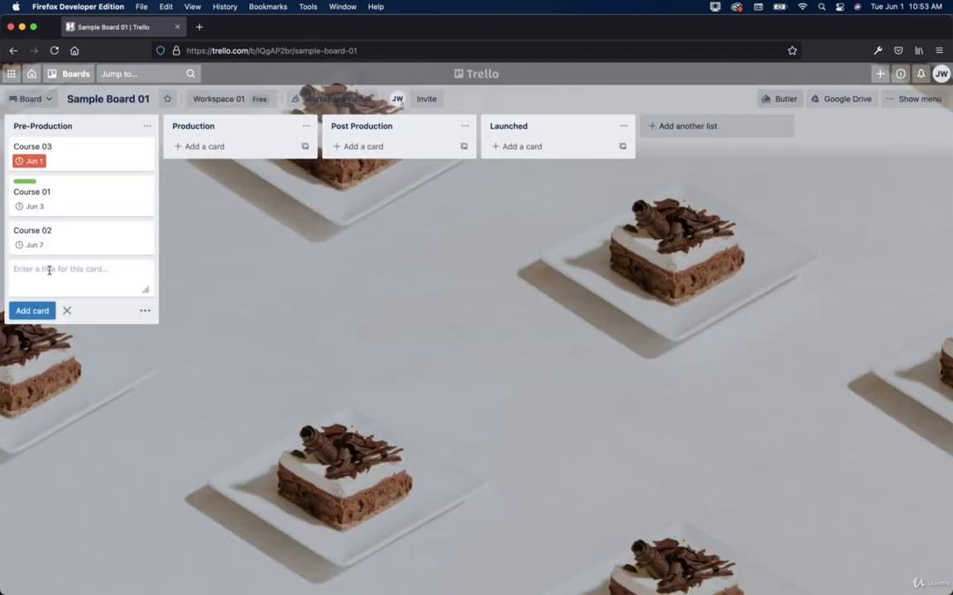
type("Course 04")
key("Return")
type("C")
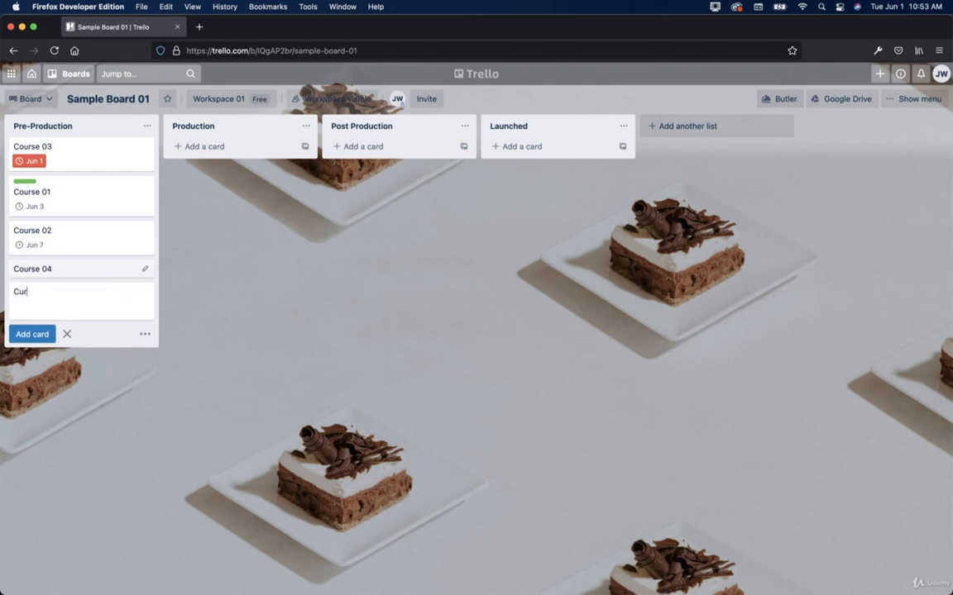
type("ourse 05")
key("Return")
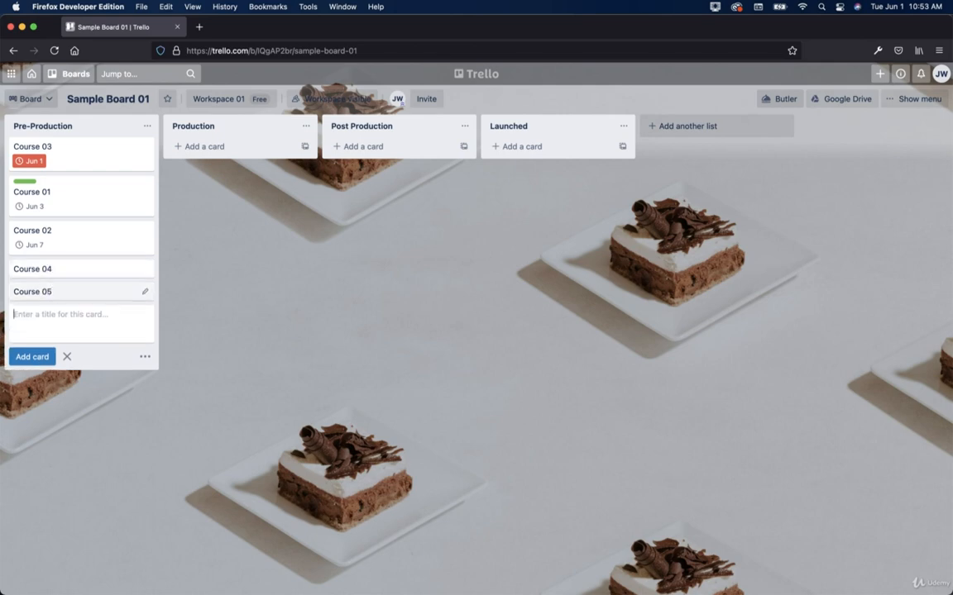
type("Course 06")
key("Return")
key("Escape")
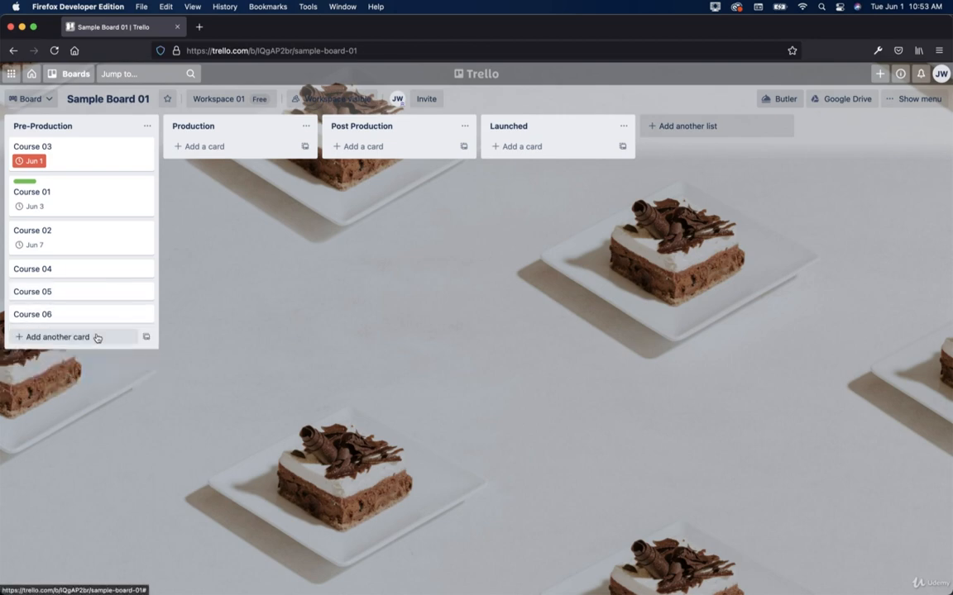
Step: Set Course 06's due date to June 30
left_click(145, 314)
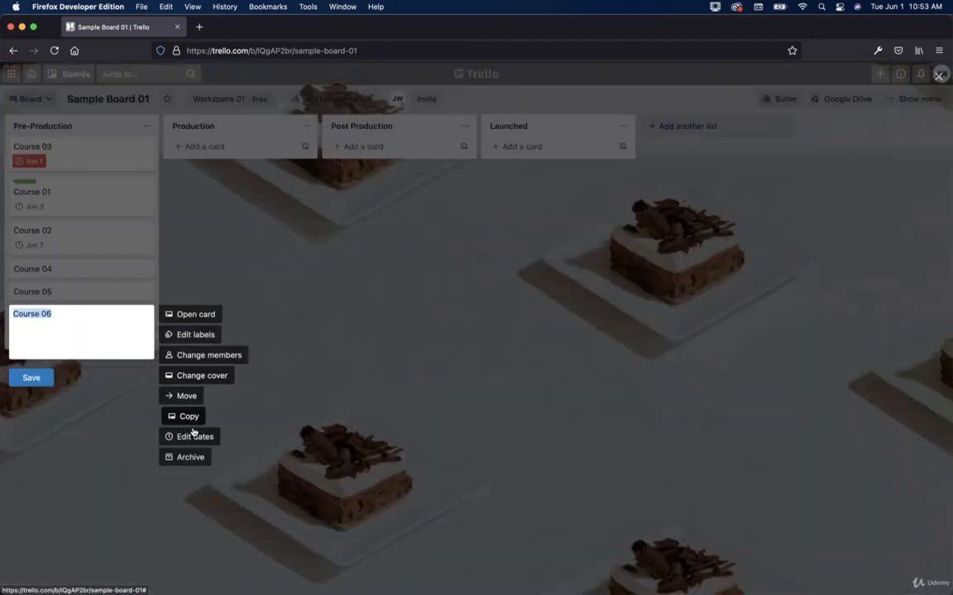
left_click(194, 434)
left_click(248, 244)
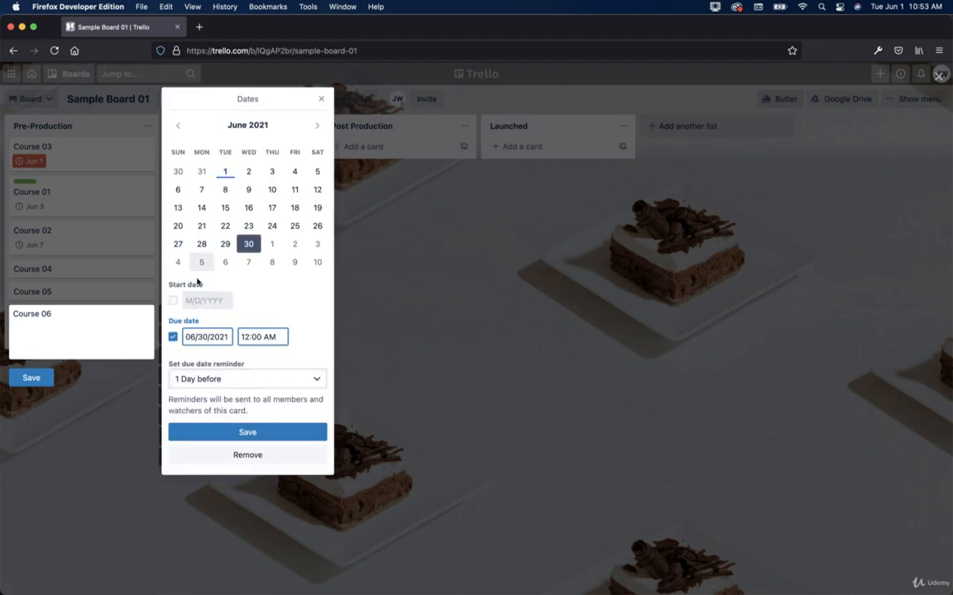
left_click(238, 431)
left_click(124, 285)
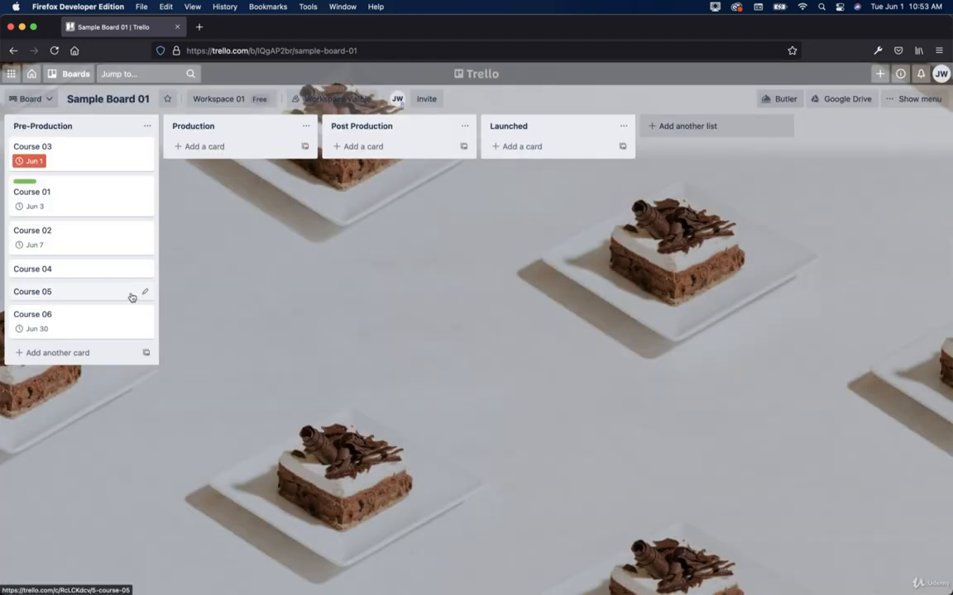
Step: Set Course 05's due date to June 1
left_click(146, 292)
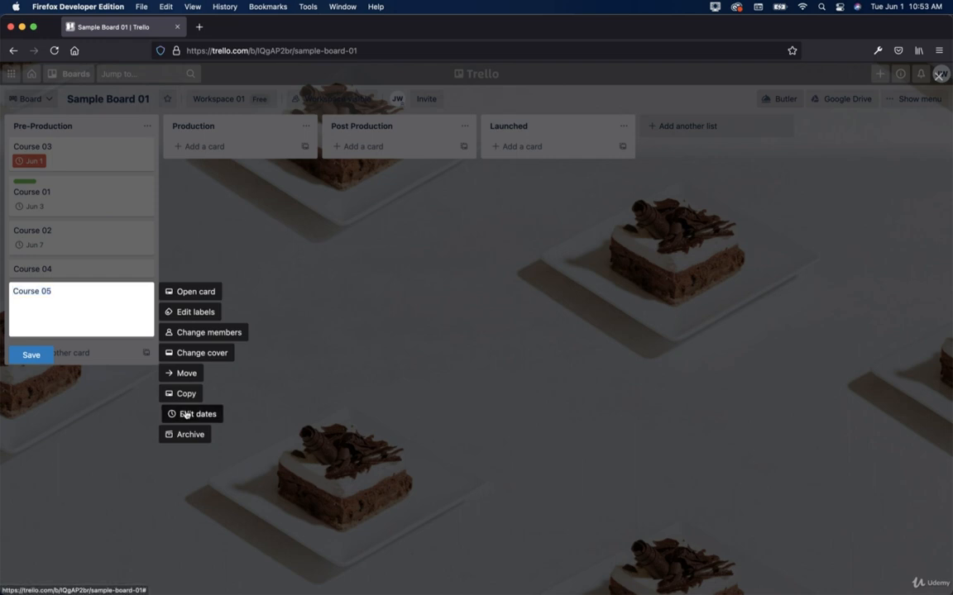
left_click(190, 413)
left_click(225, 171)
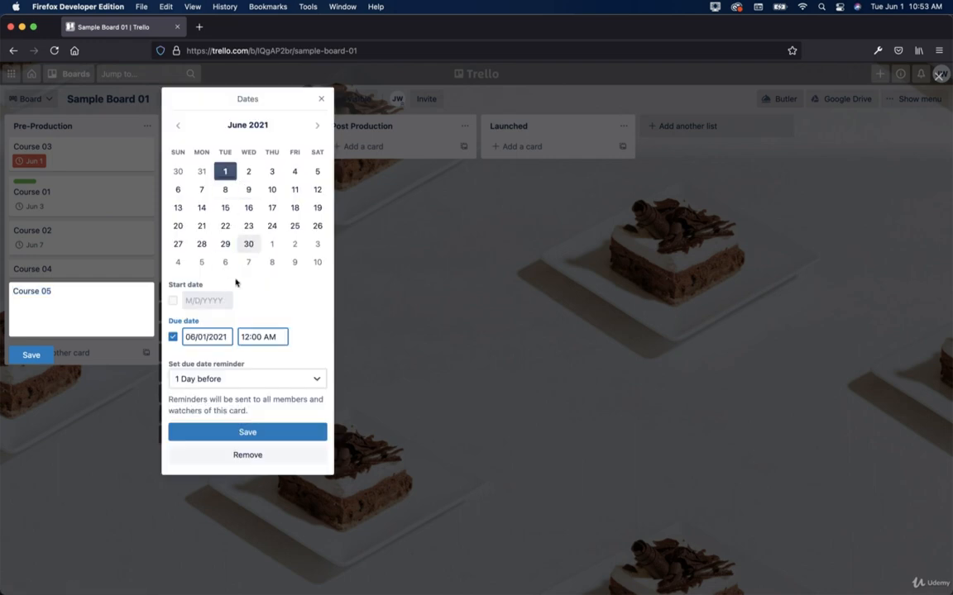
left_click(270, 433)
left_click(93, 276)
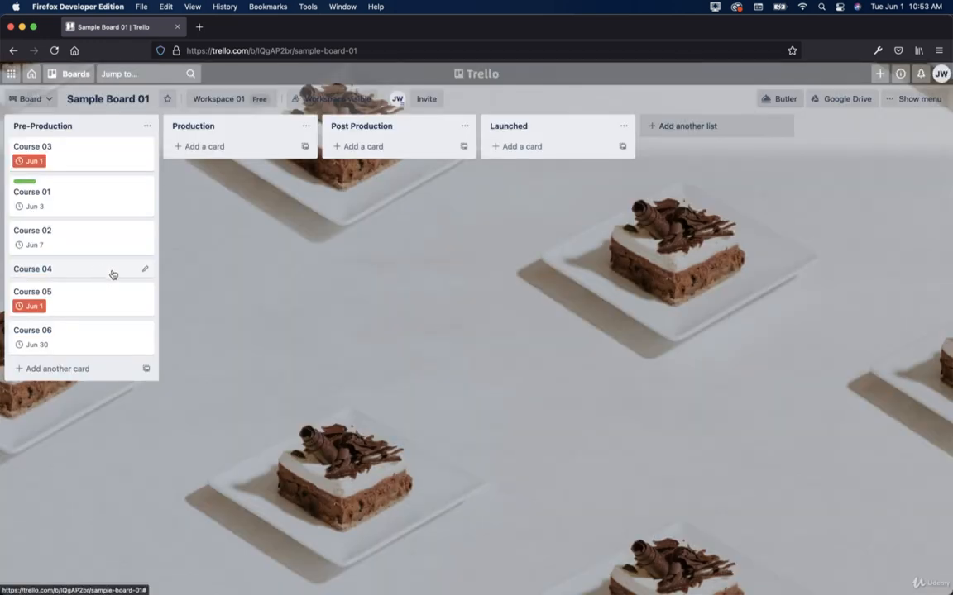
left_click(113, 273)
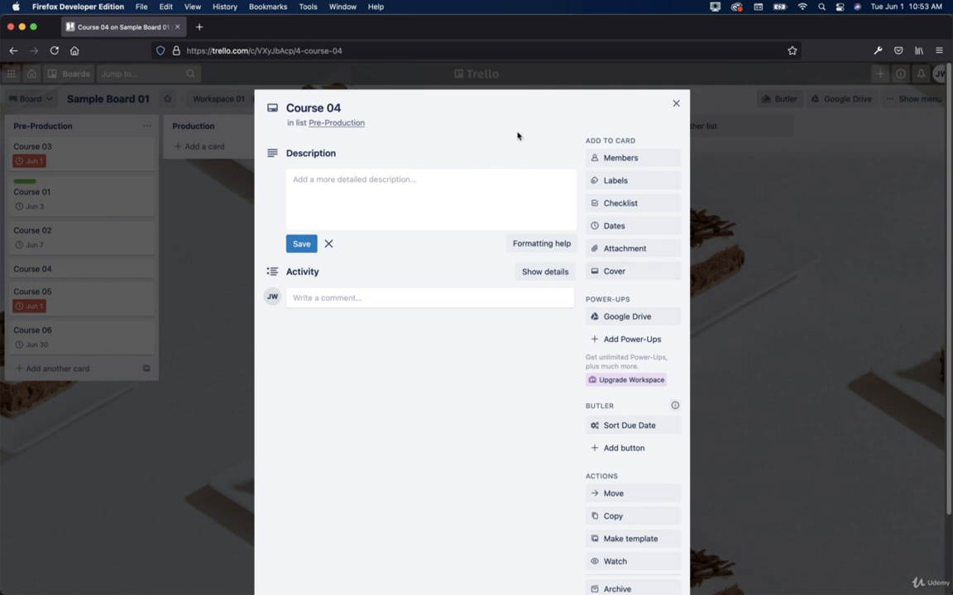
Step: Give Course 04 a June 2 due date, then Sort Due Date to order 03, 05, 04, 01, 02, 06
left_click(675, 103)
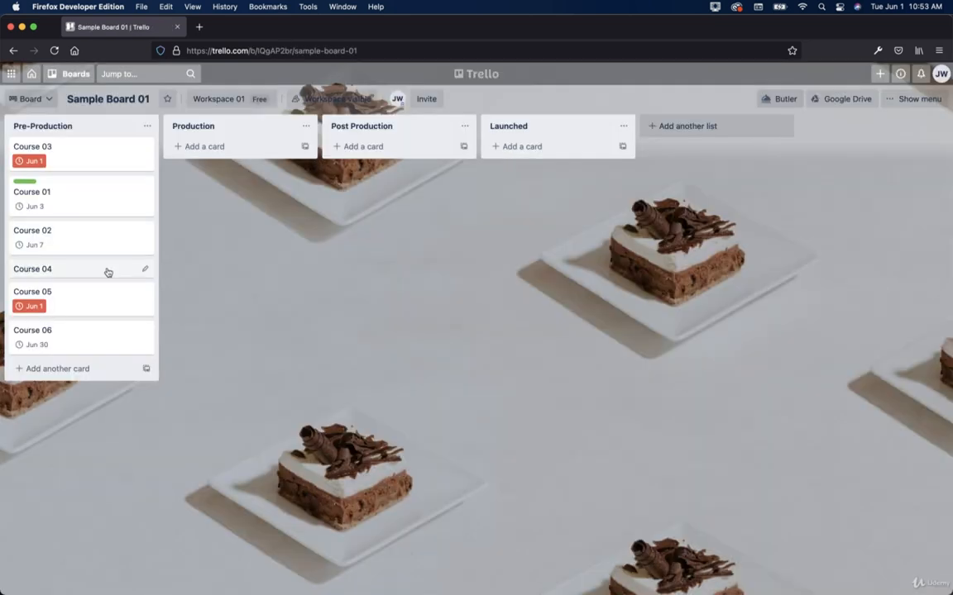
left_click(111, 272)
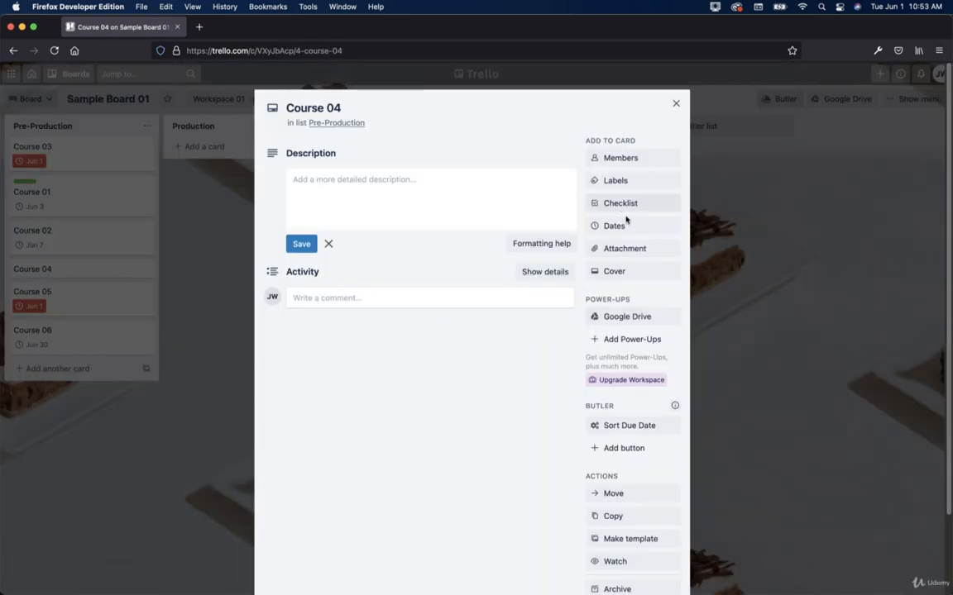
left_click(622, 224)
left_click(679, 172)
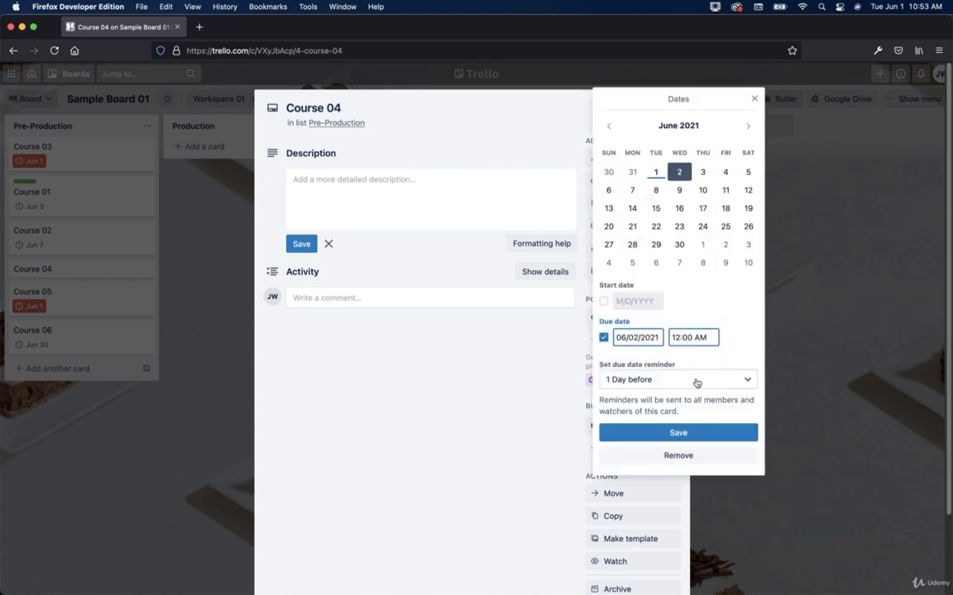
left_click(701, 432)
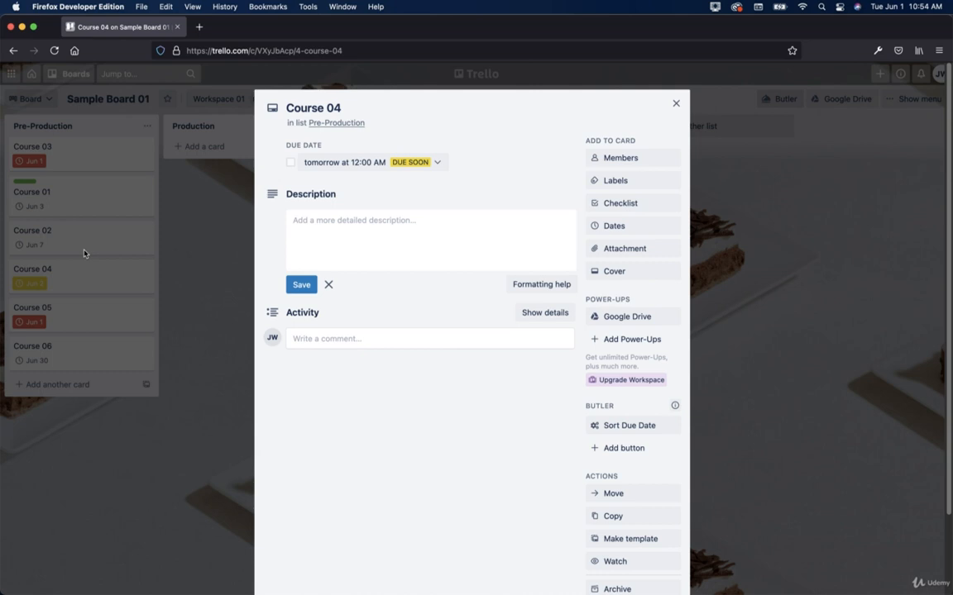
left_click(665, 432)
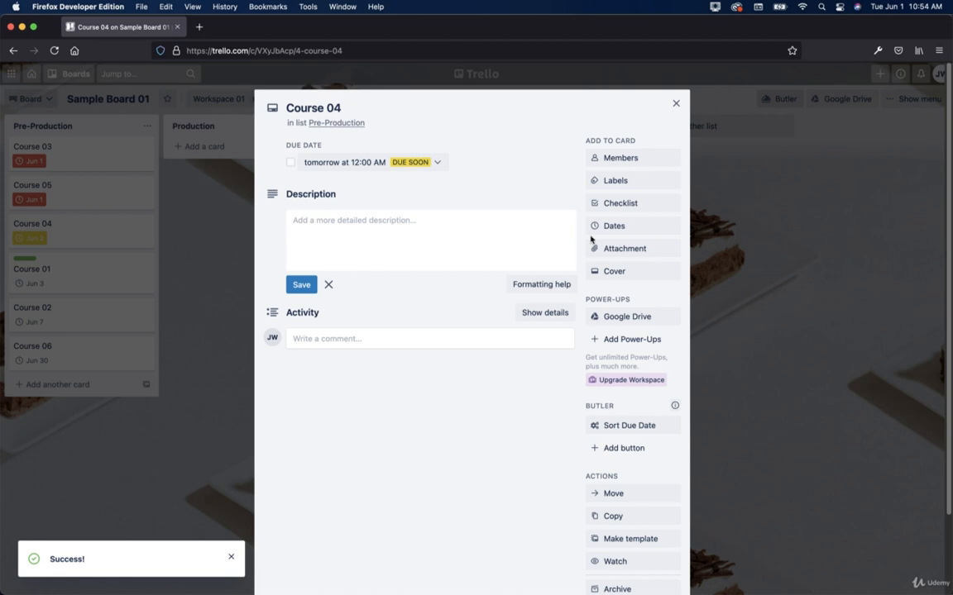
left_click(676, 104)
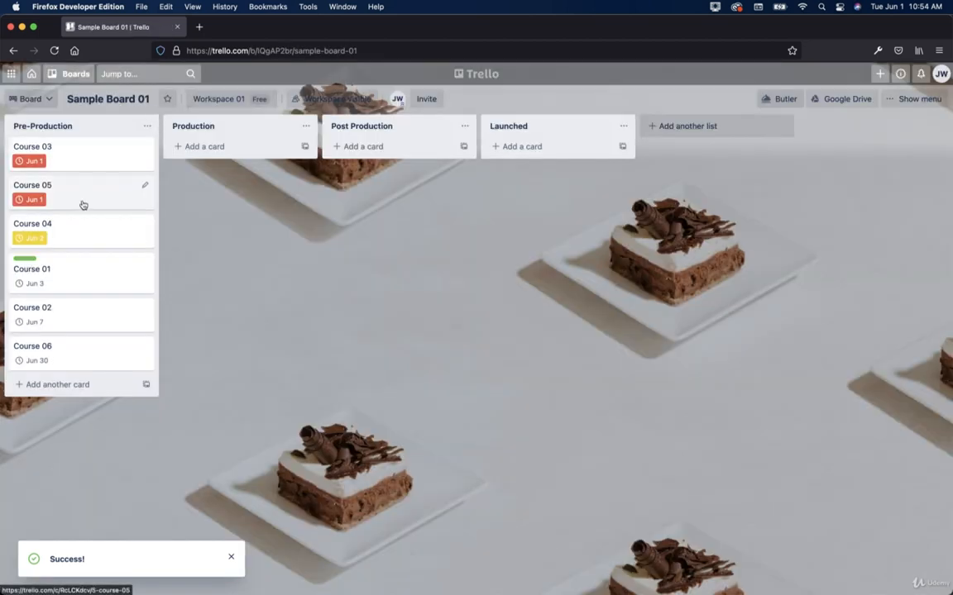